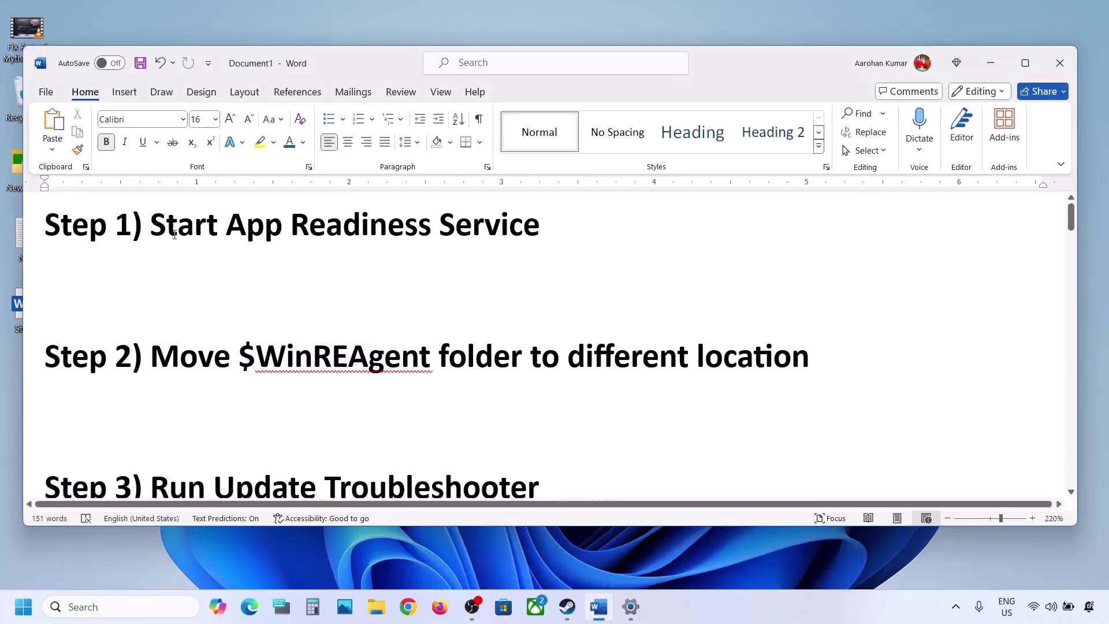
Highlight the Step 1 instruction in the Word document, minimize it, and open the Windows Services console
drag(165, 225, 545, 234)
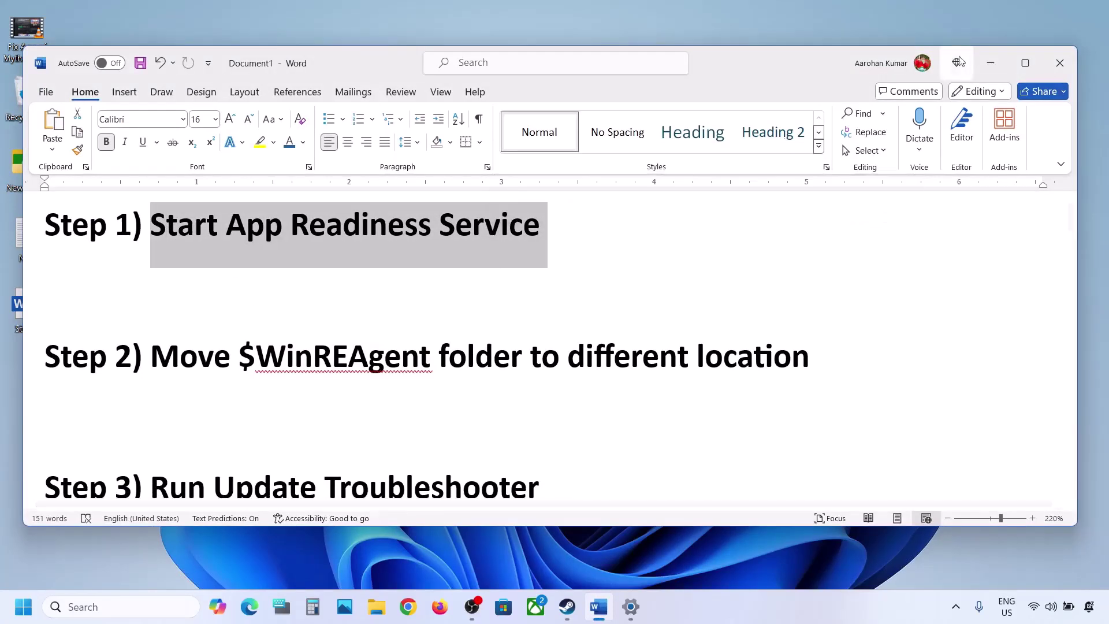
click(989, 63)
click(164, 605)
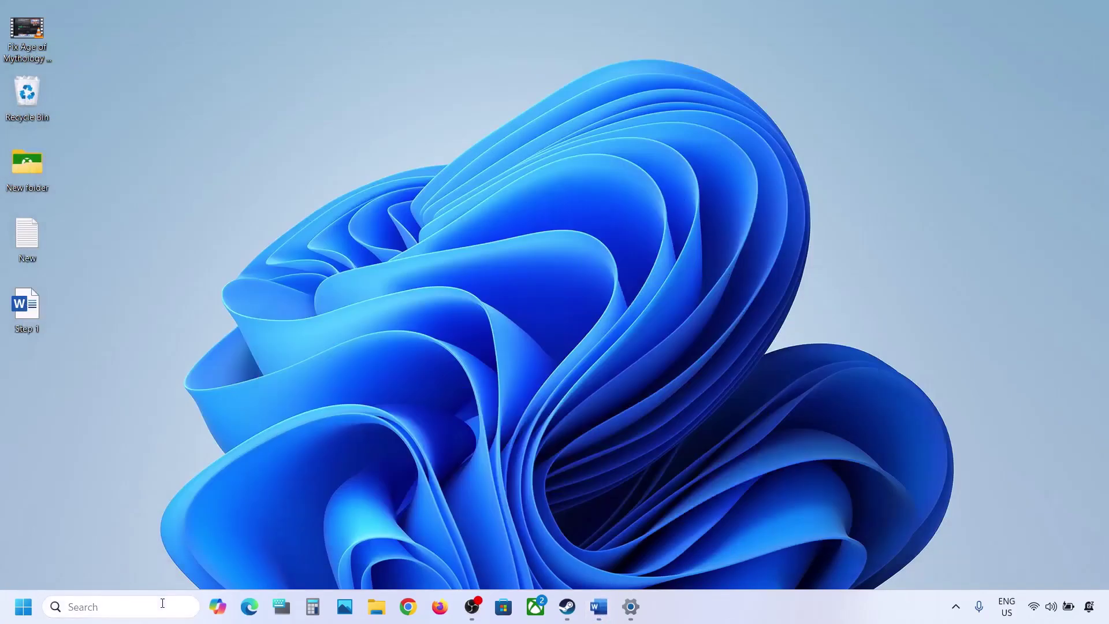
text(services)
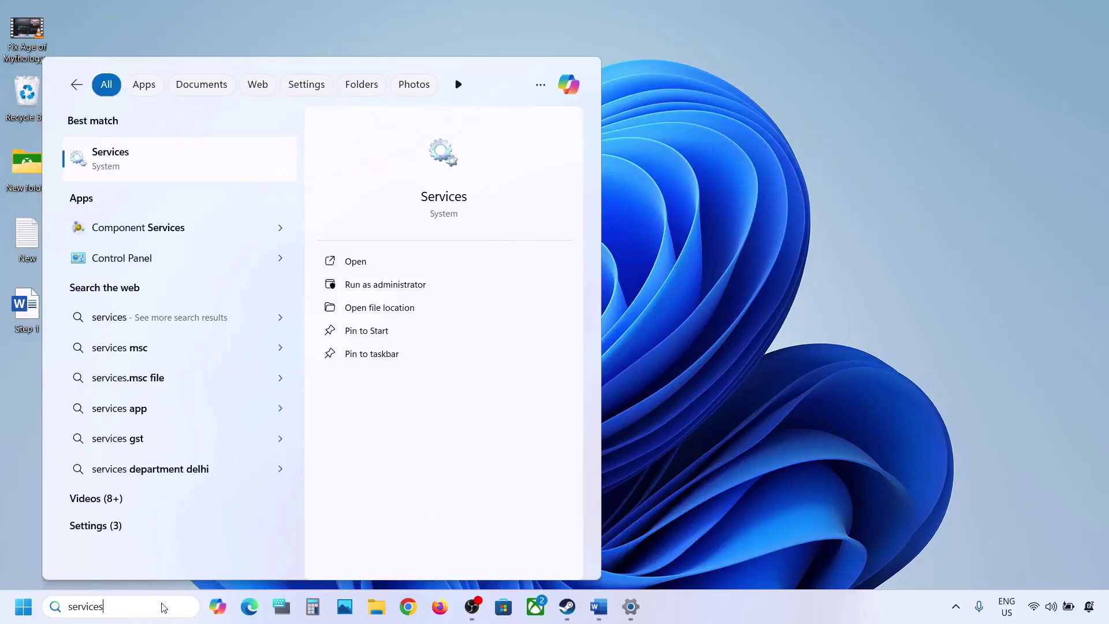
click(102, 171)
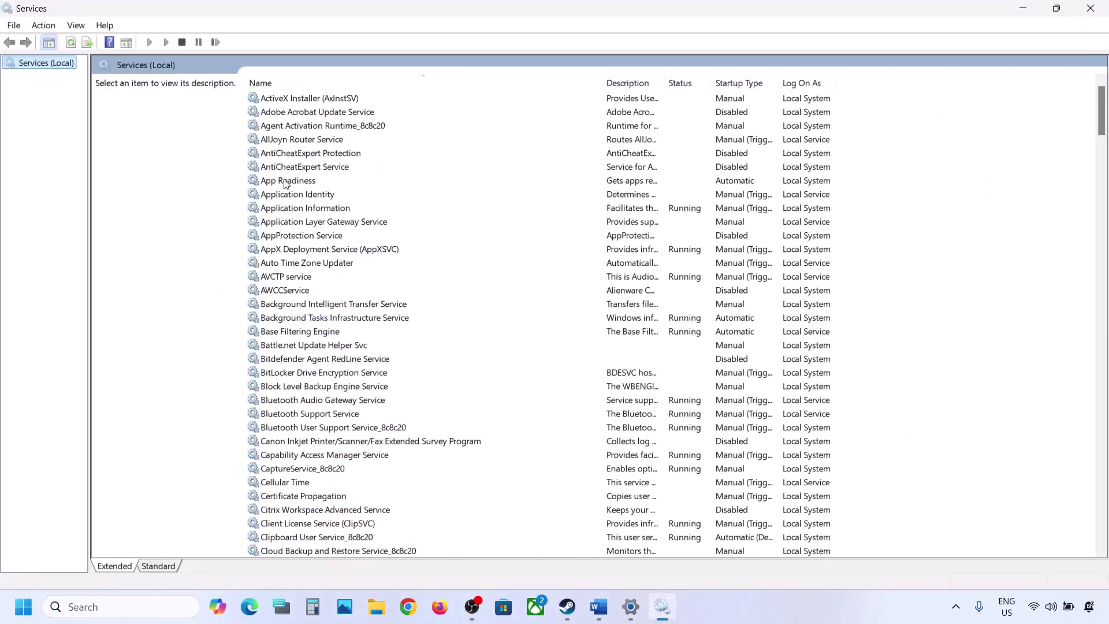
Set the App Readiness service's startup type to Automatic, start the service, and close the Services console
click(285, 184)
double_click(336, 183)
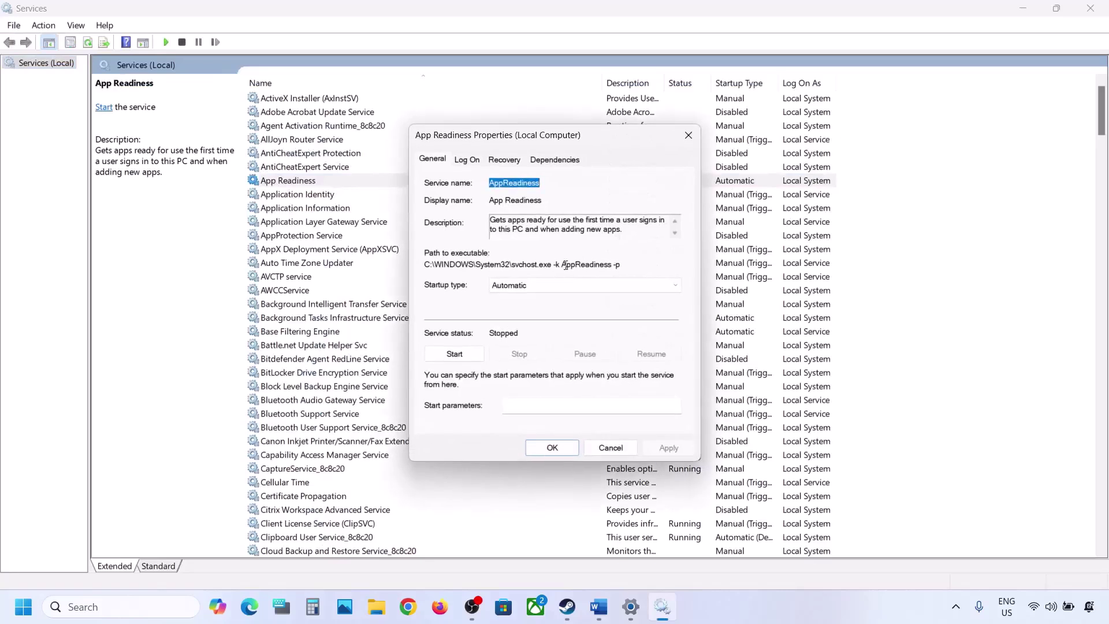
click(534, 286)
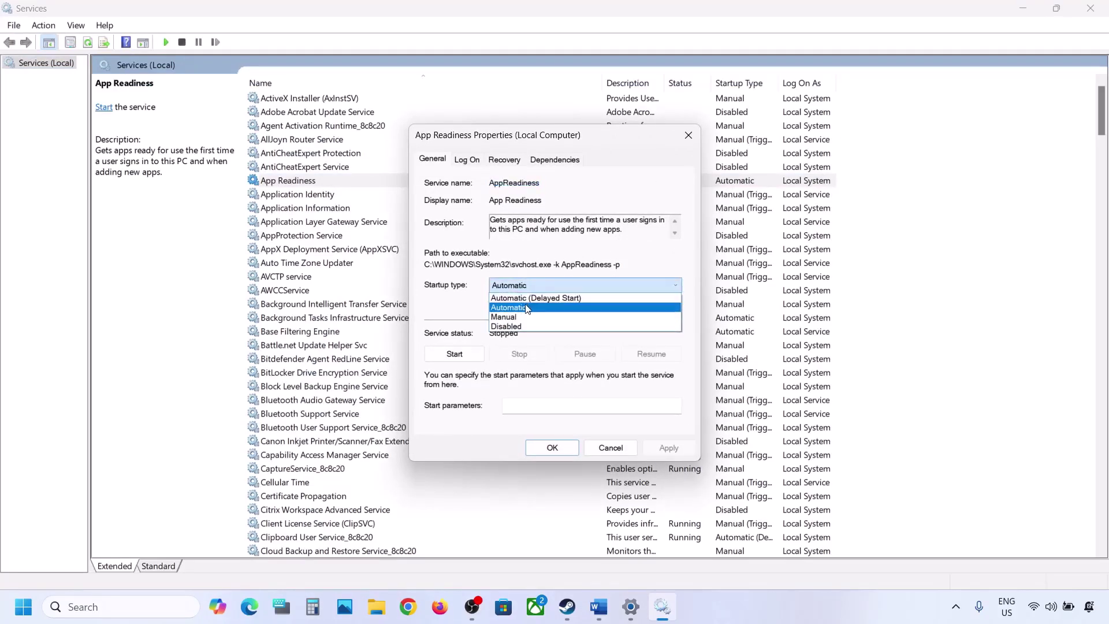
click(527, 309)
click(659, 449)
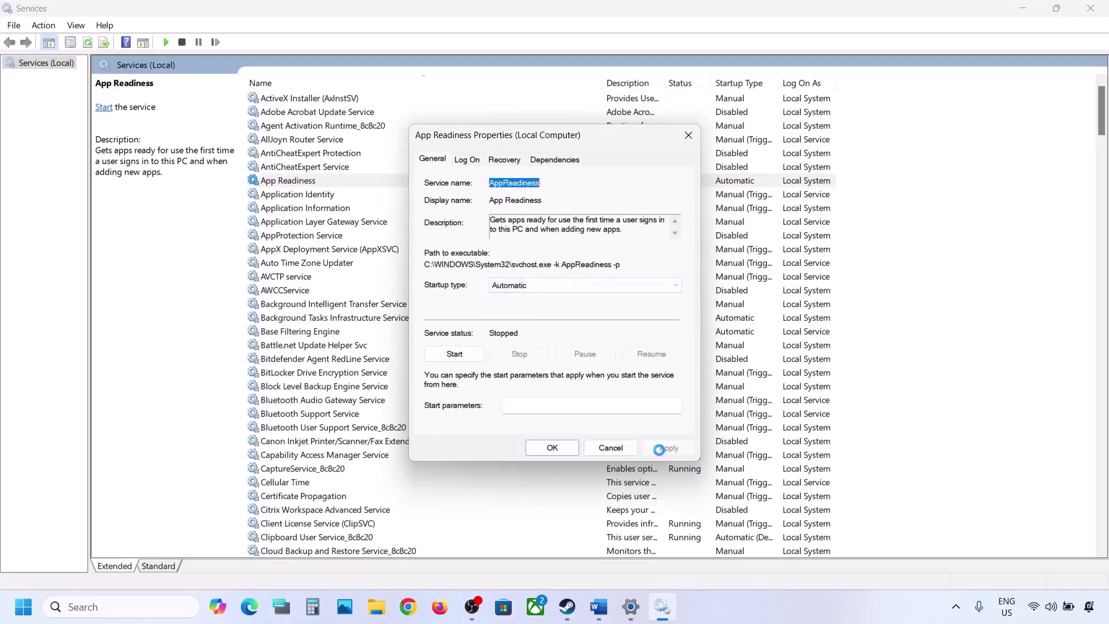
click(451, 354)
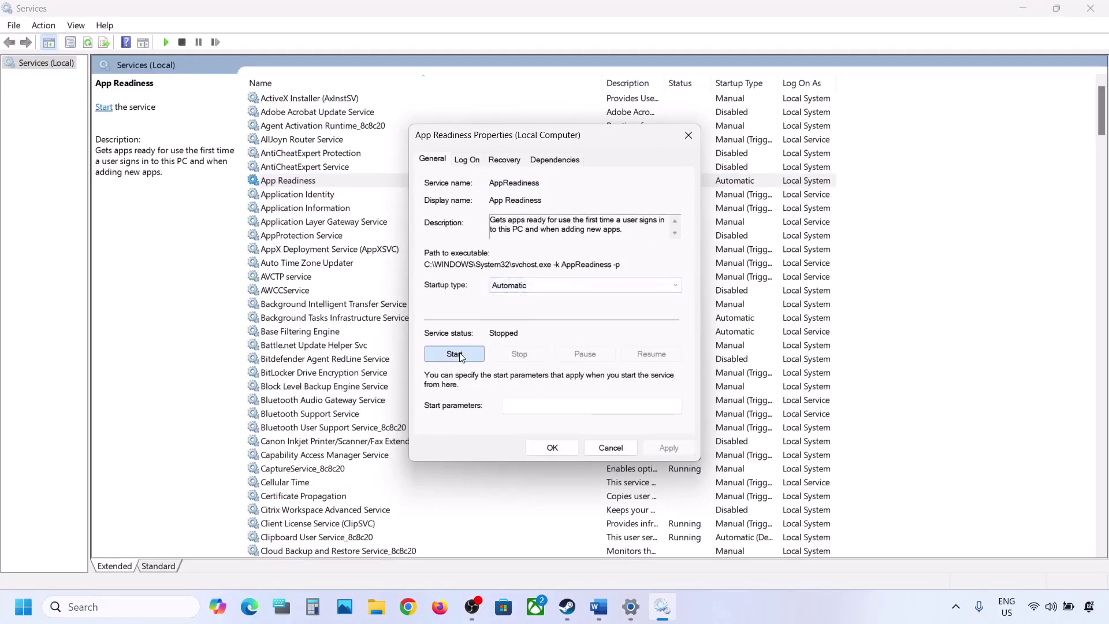
click(560, 452)
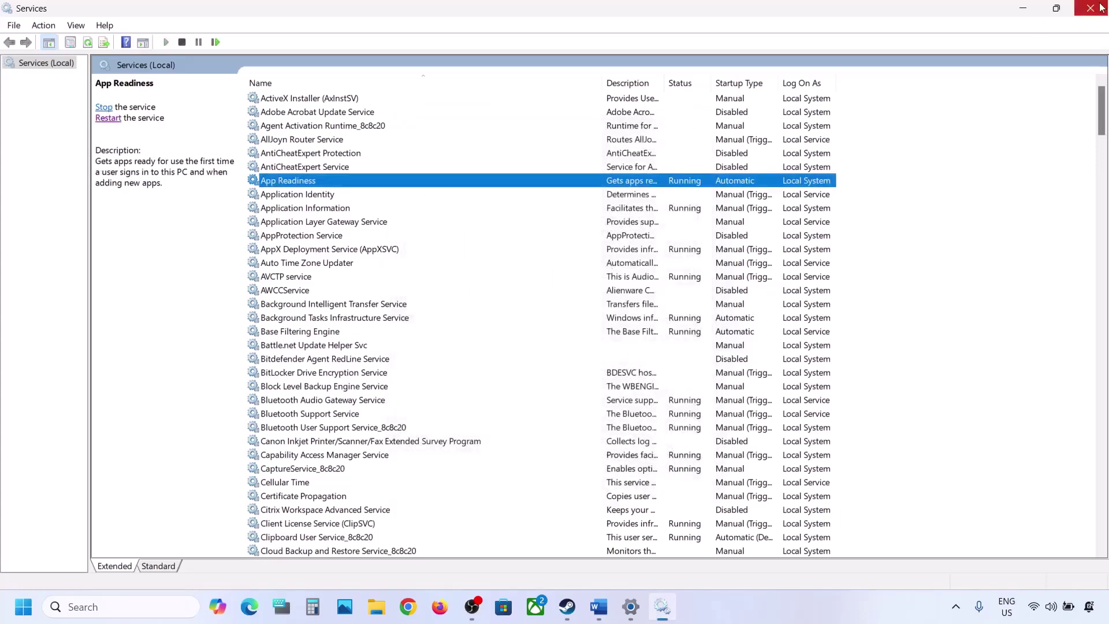
click(1104, 6)
Highlight $WinREAgent in the Word document's Step 2, then switch to File Explorer and select that folder on the OS (C:) drive
click(598, 606)
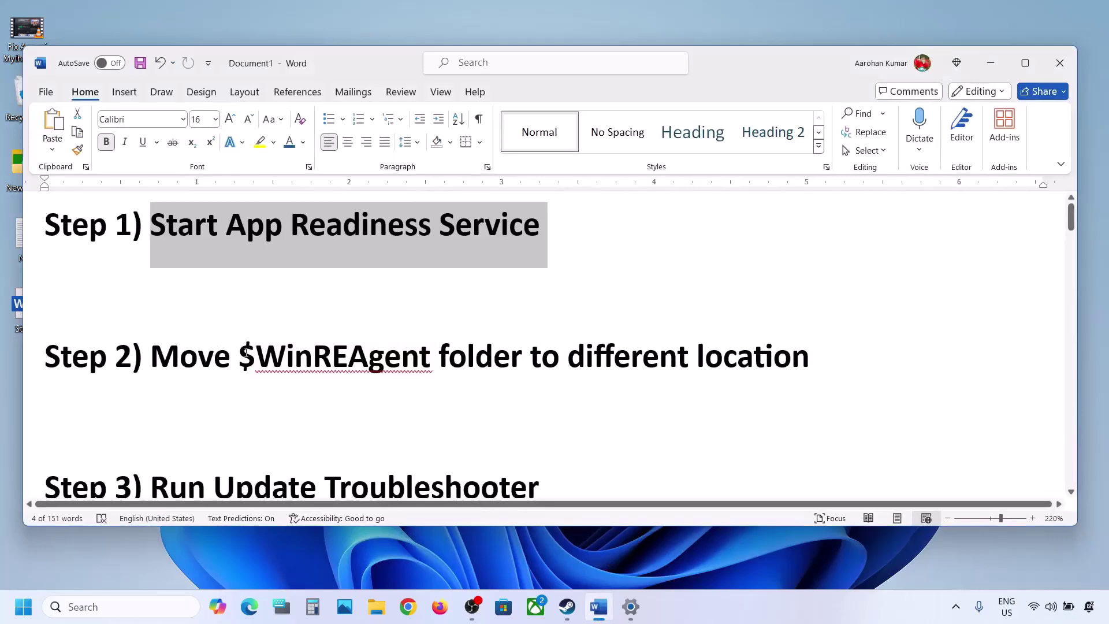
drag(246, 353, 437, 354)
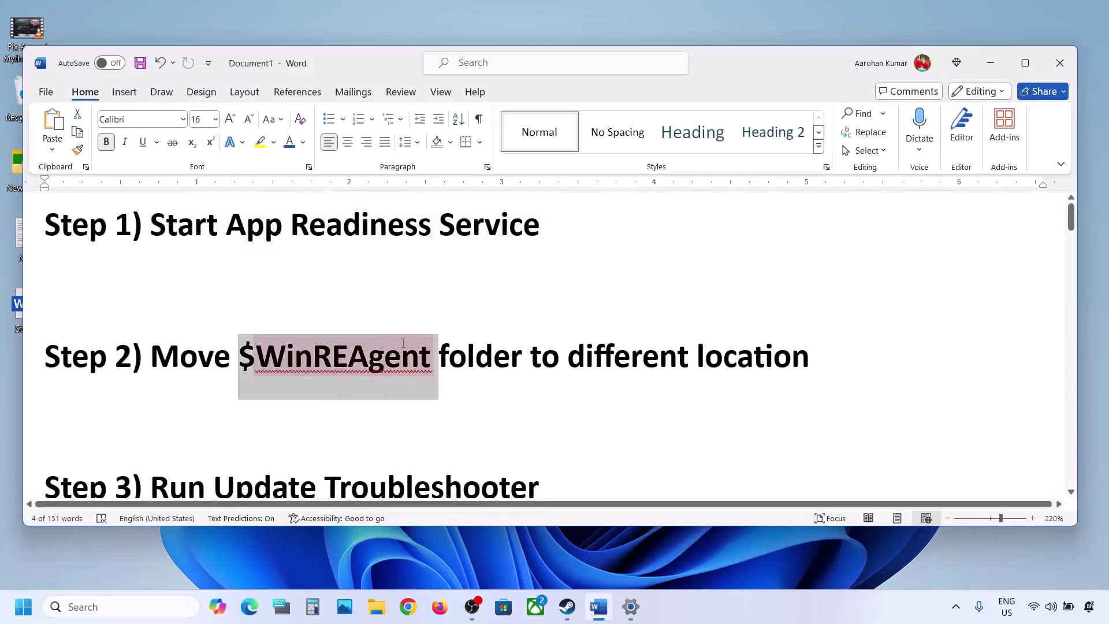
click(386, 604)
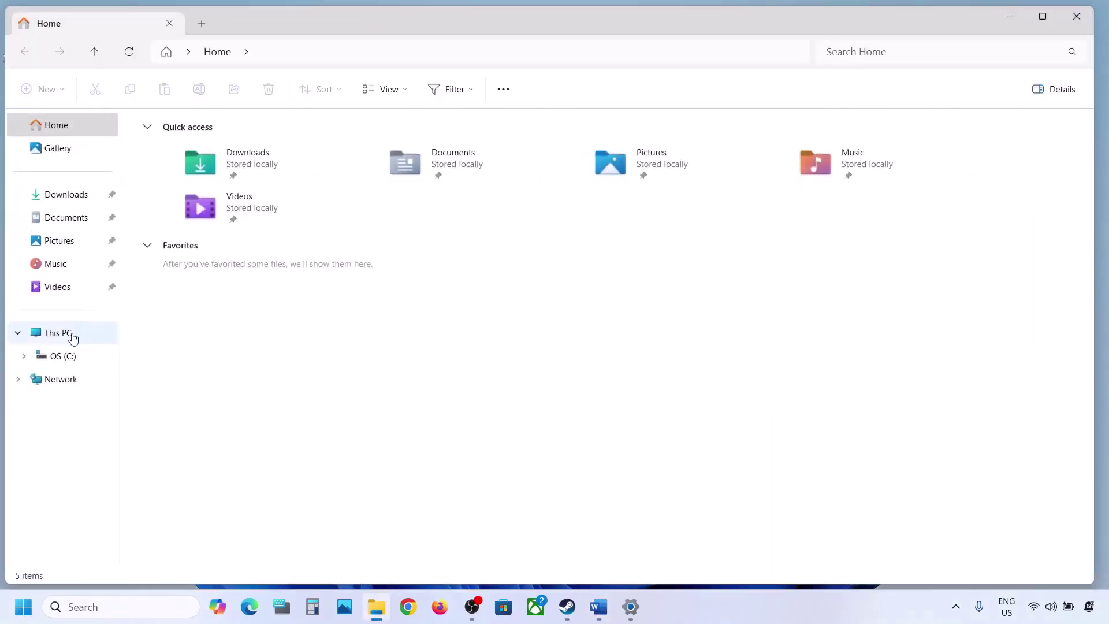
click(73, 338)
double_click(234, 151)
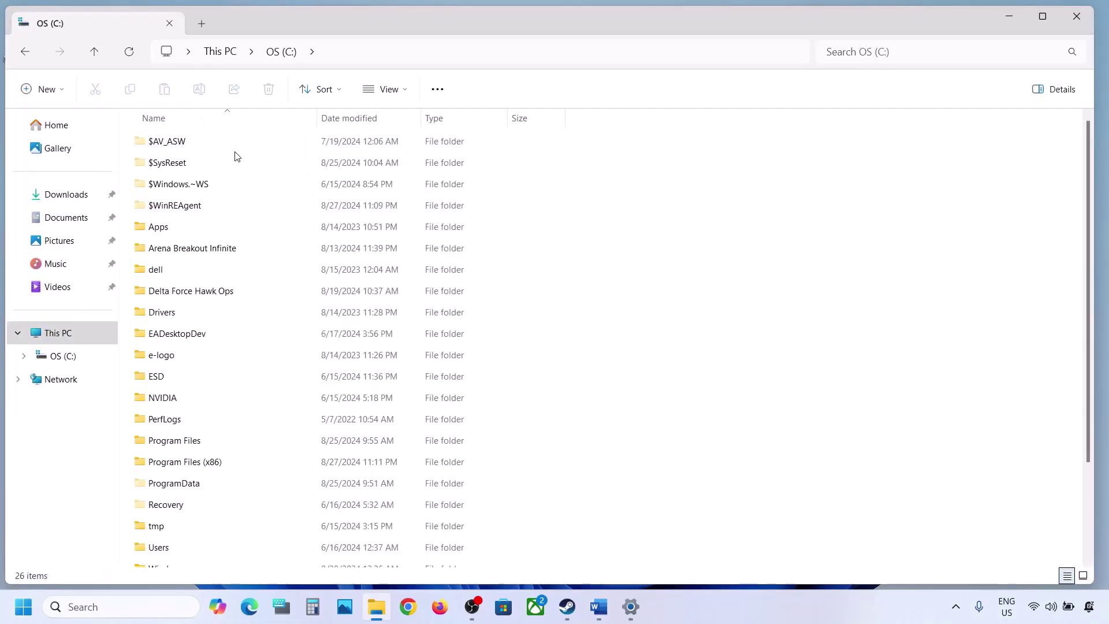
click(183, 213)
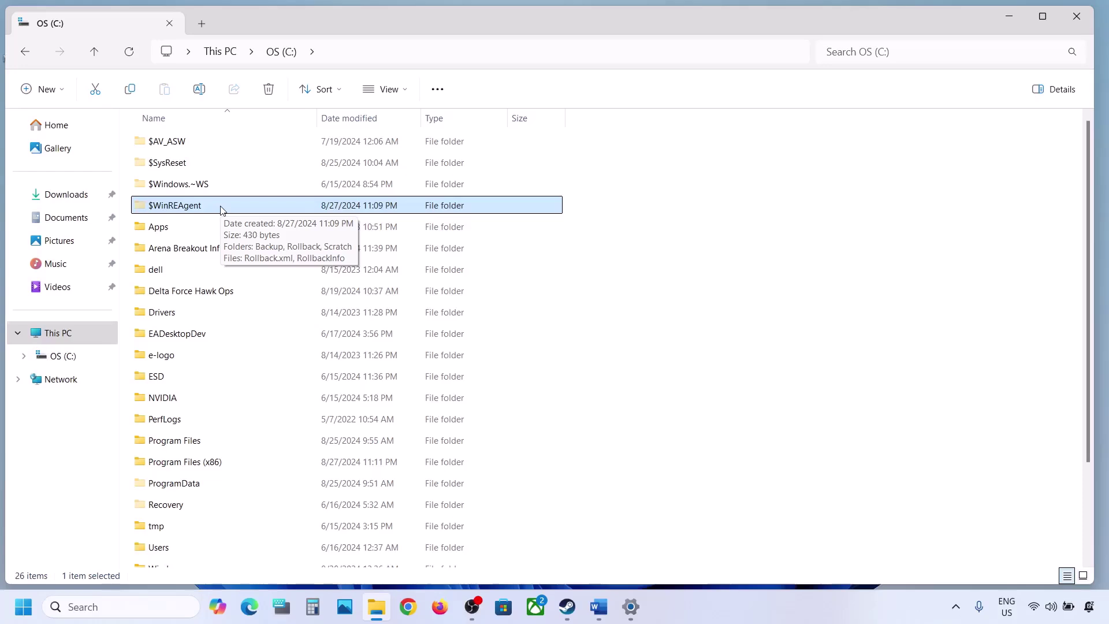
Check in File Explorer's view options whether hidden items are set to show
click(399, 88)
mouse_move(381, 367)
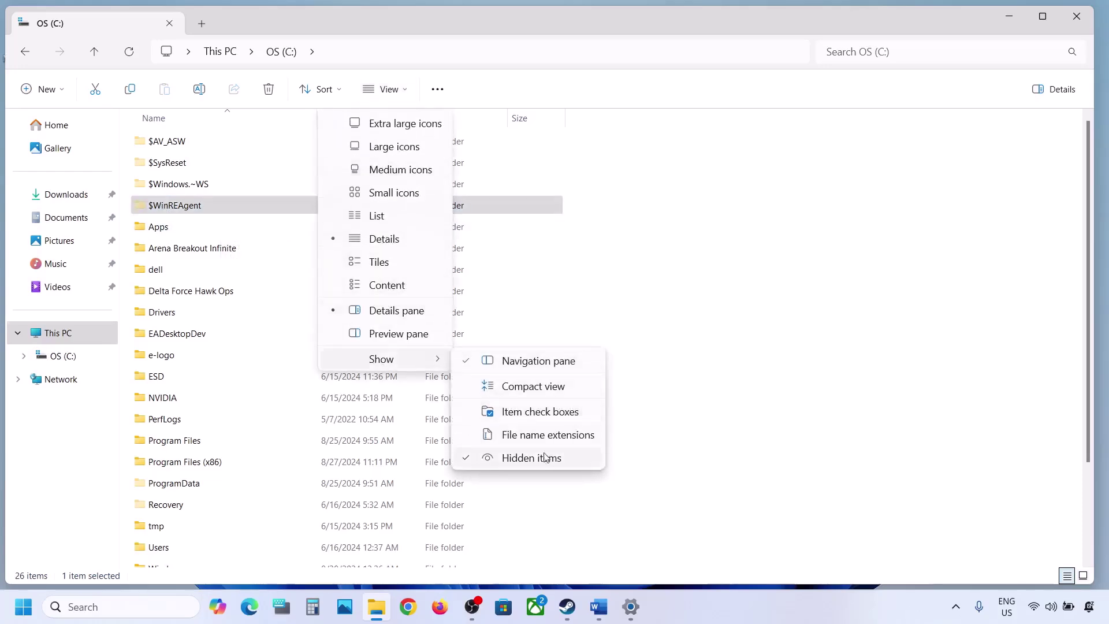
click(155, 208)
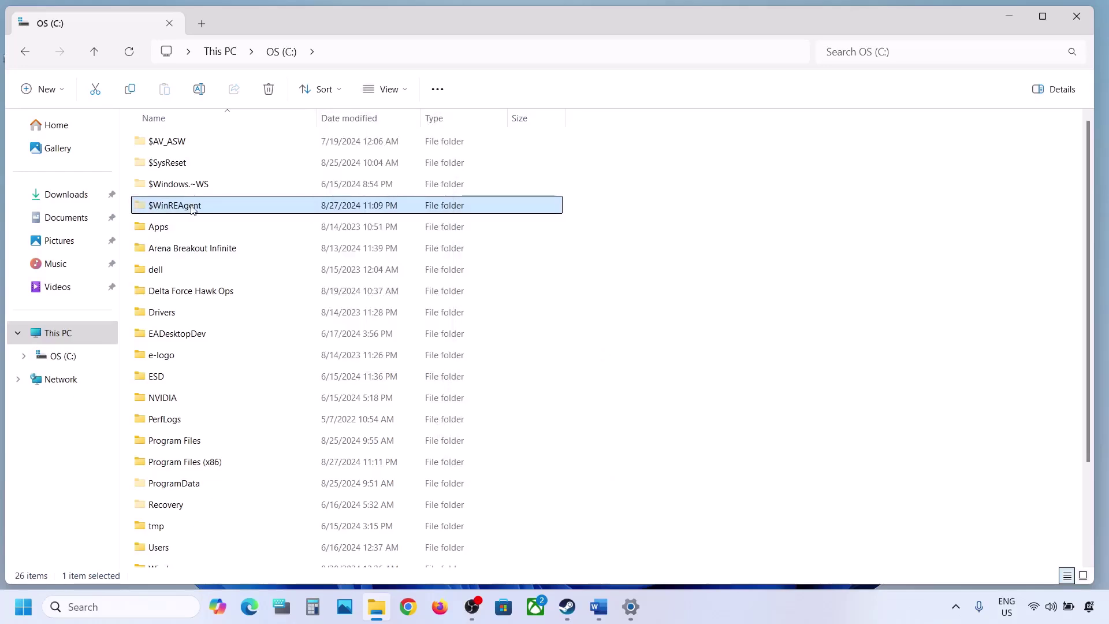
Copy the $WinREAgent folder from the OS (C:) drive to the desktop
mouse_move(192, 209)
right_click(205, 209)
click(251, 189)
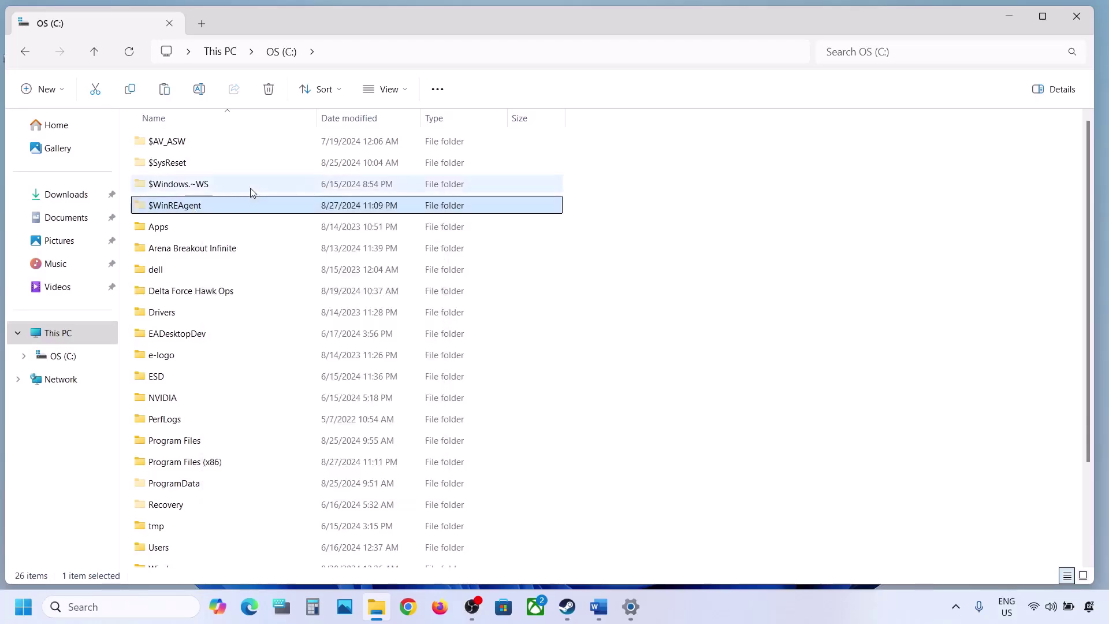
key(super+d)
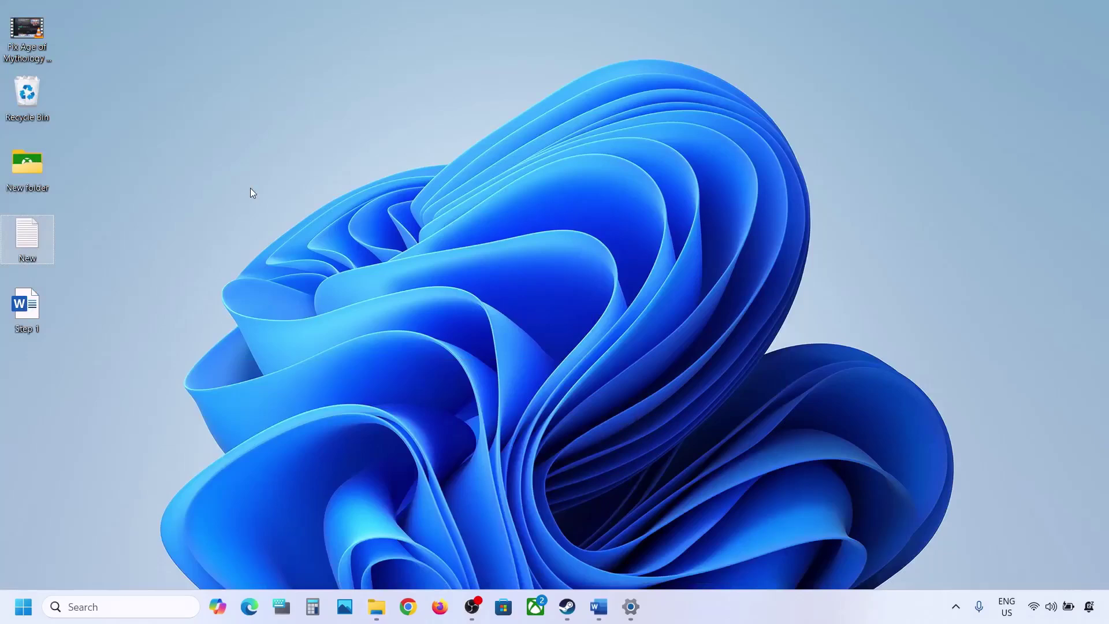
key(ctrl+v)
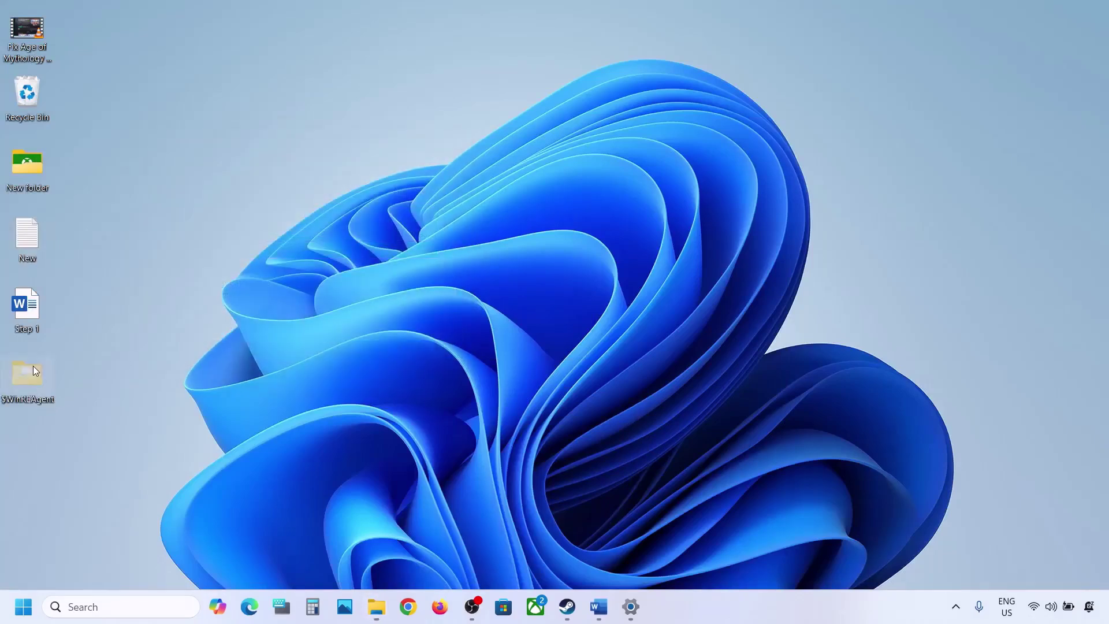
Delete the original $WinREAgent folder from the OS (C:) drive
click(376, 606)
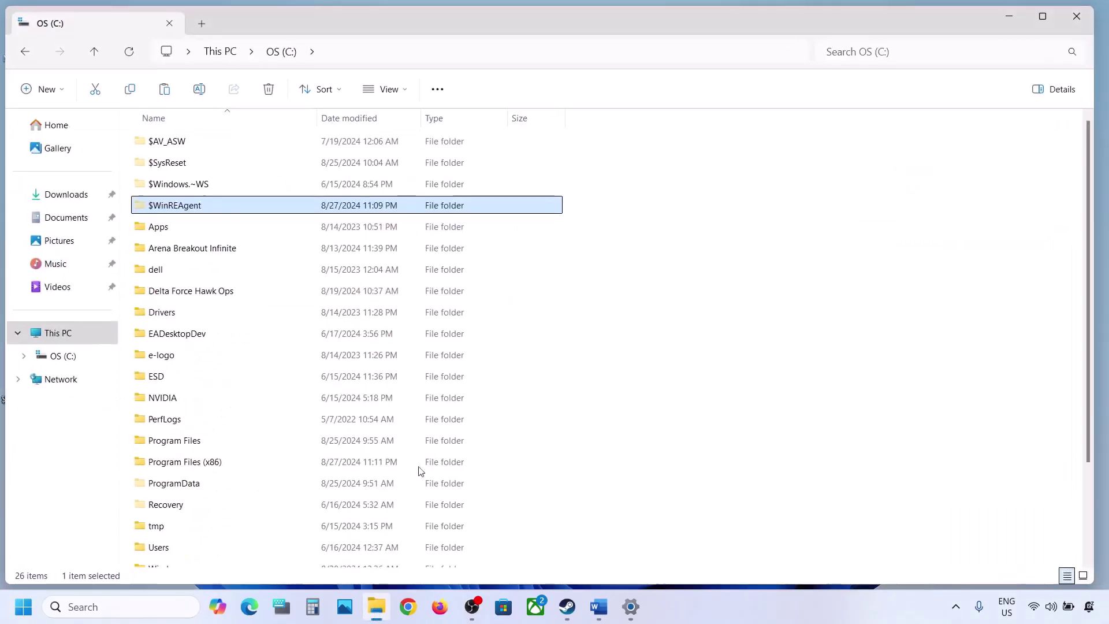
right_click(188, 208)
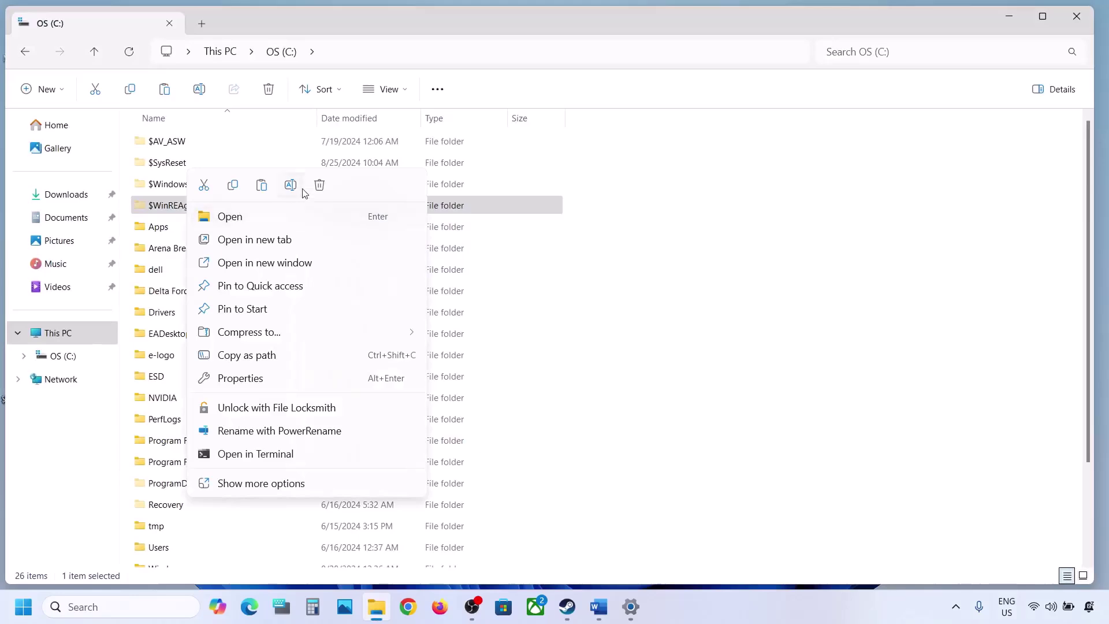
click(319, 186)
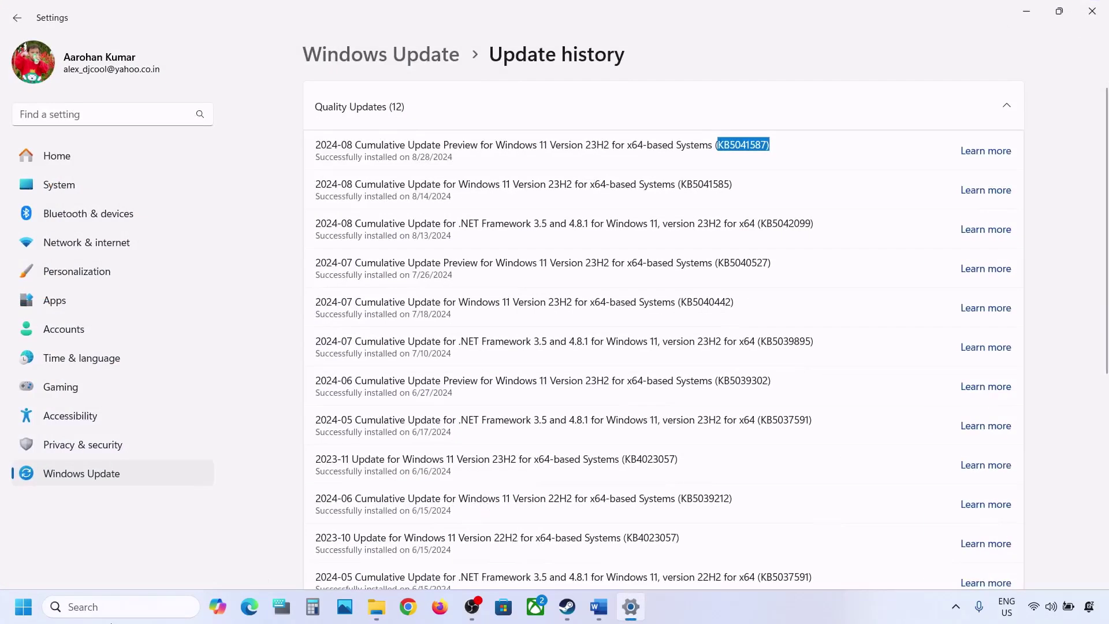
Run a check for updates on the Windows Update page in Settings
click(88, 476)
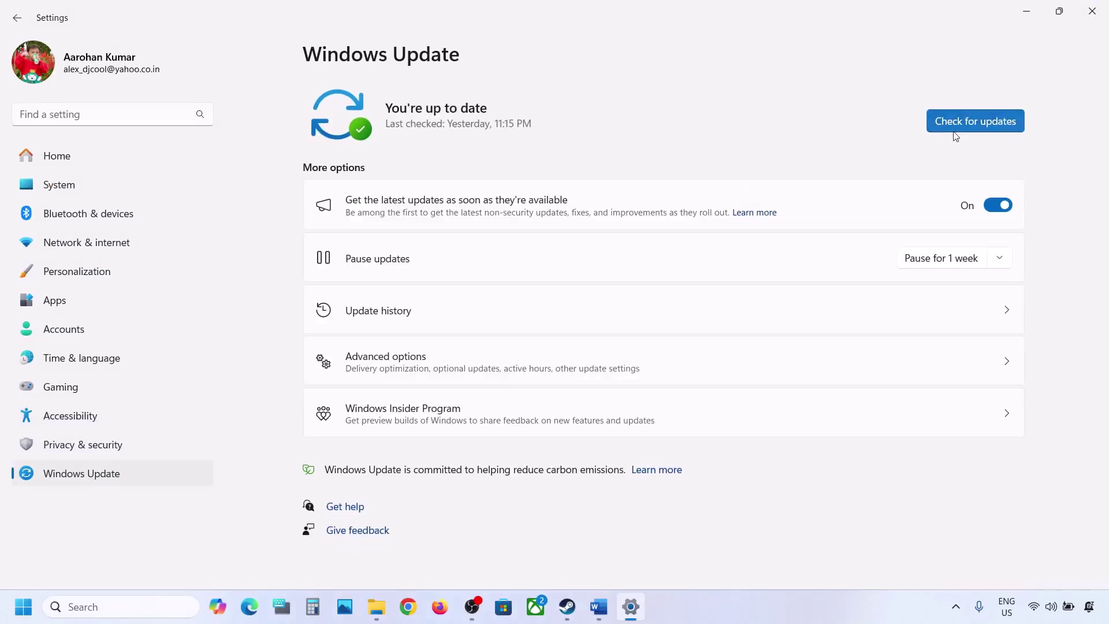
click(969, 125)
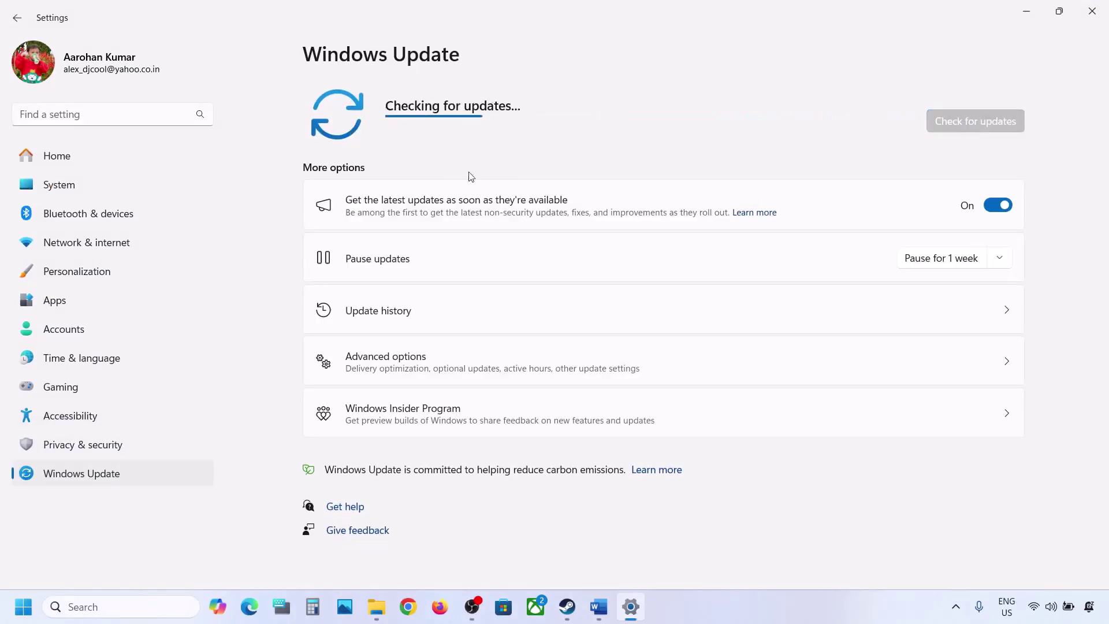
key(super)
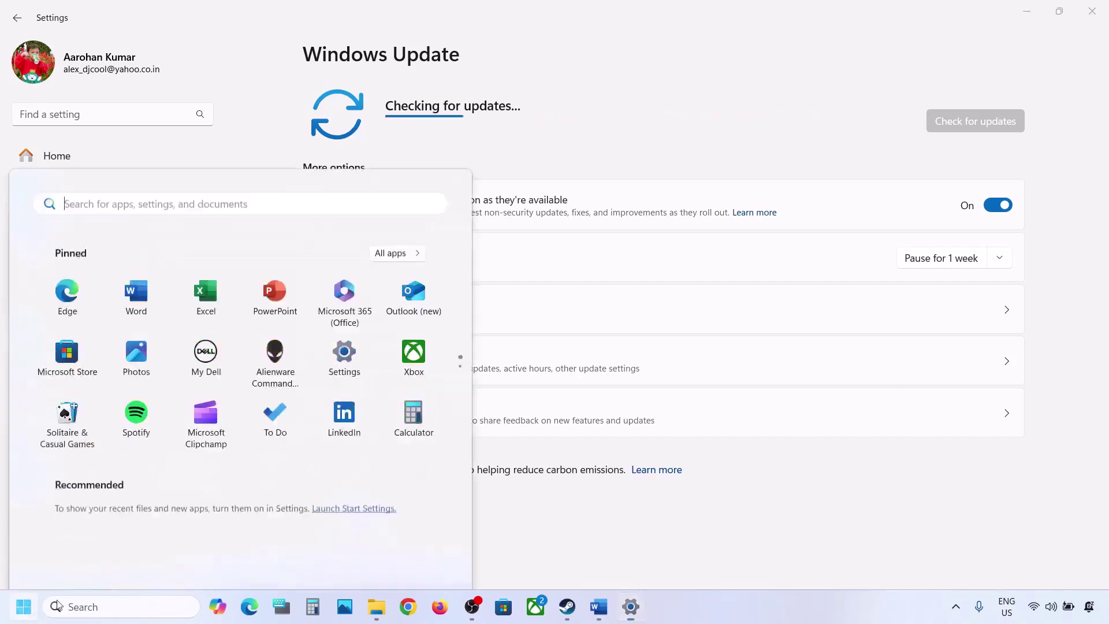
click(421, 558)
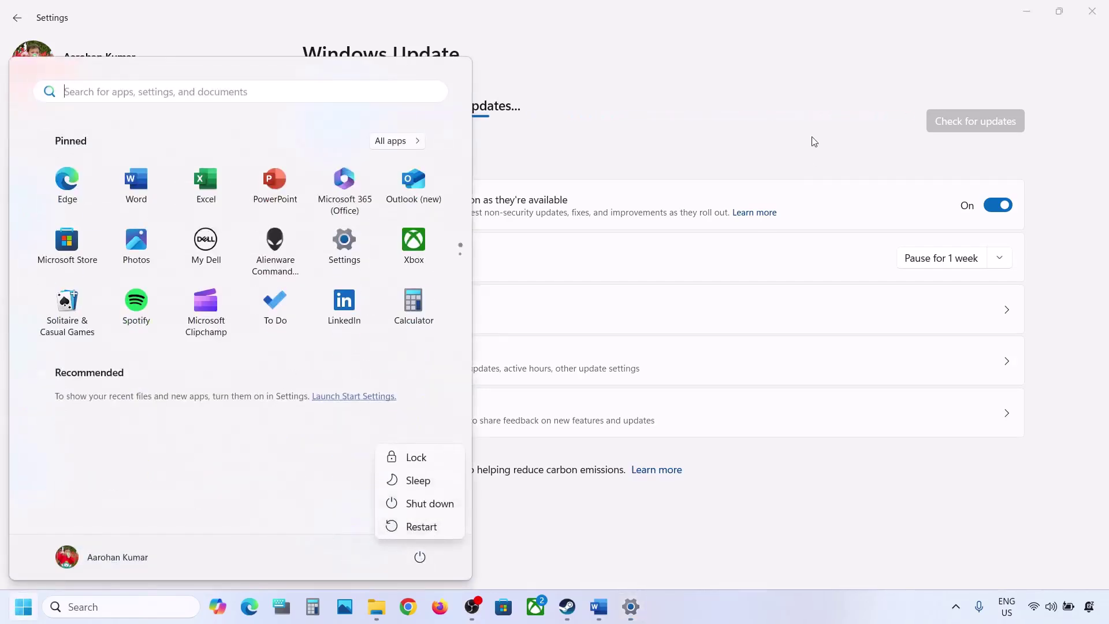
key(Escape)
Move the $WinREAgent folder from the desktop back to the OS (C:) drive and close File Explorer
click(1027, 11)
click(1027, 11)
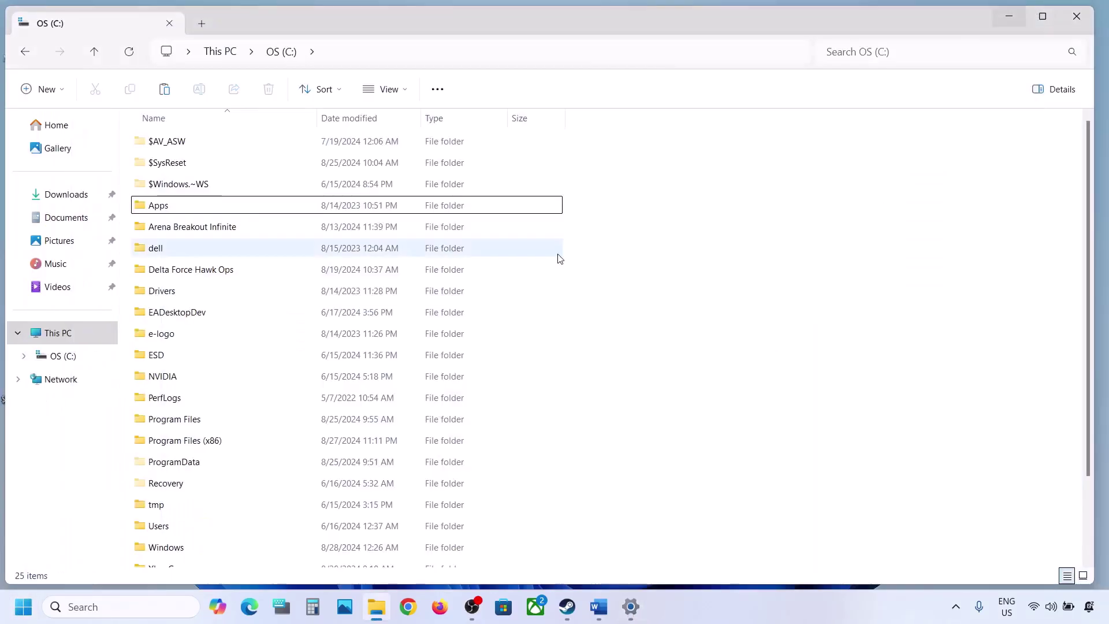
key(super+d)
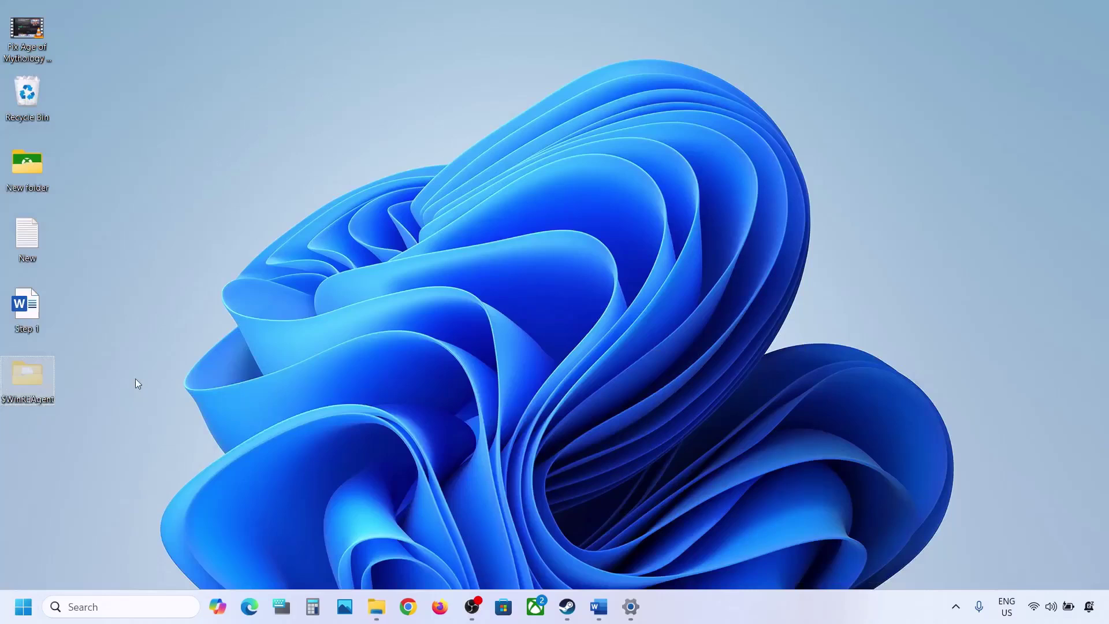
right_click(36, 380)
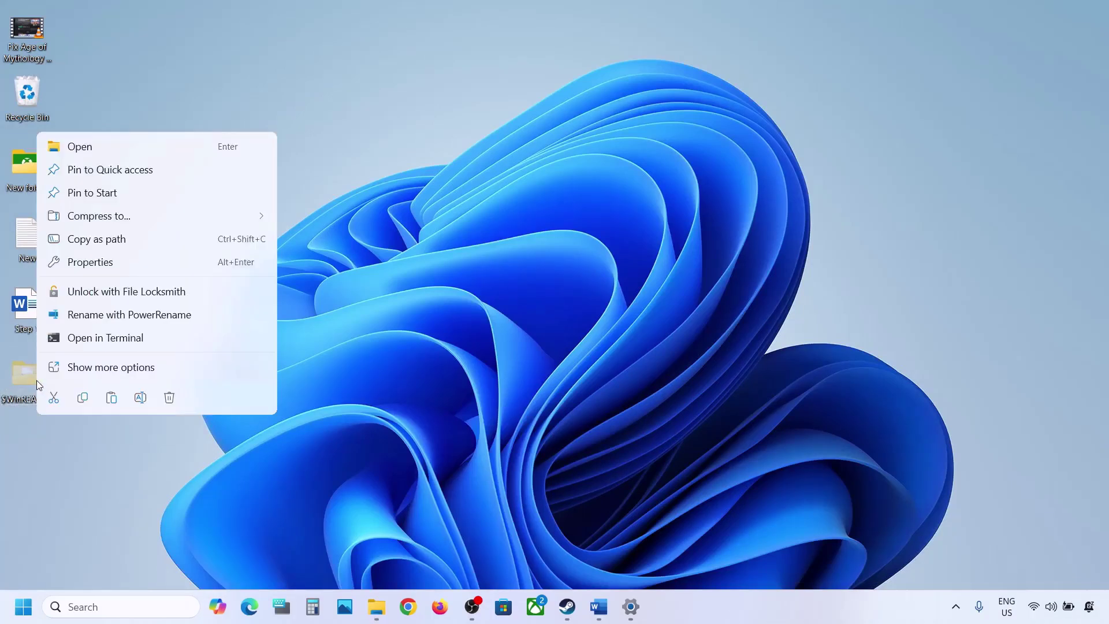
click(61, 399)
click(377, 606)
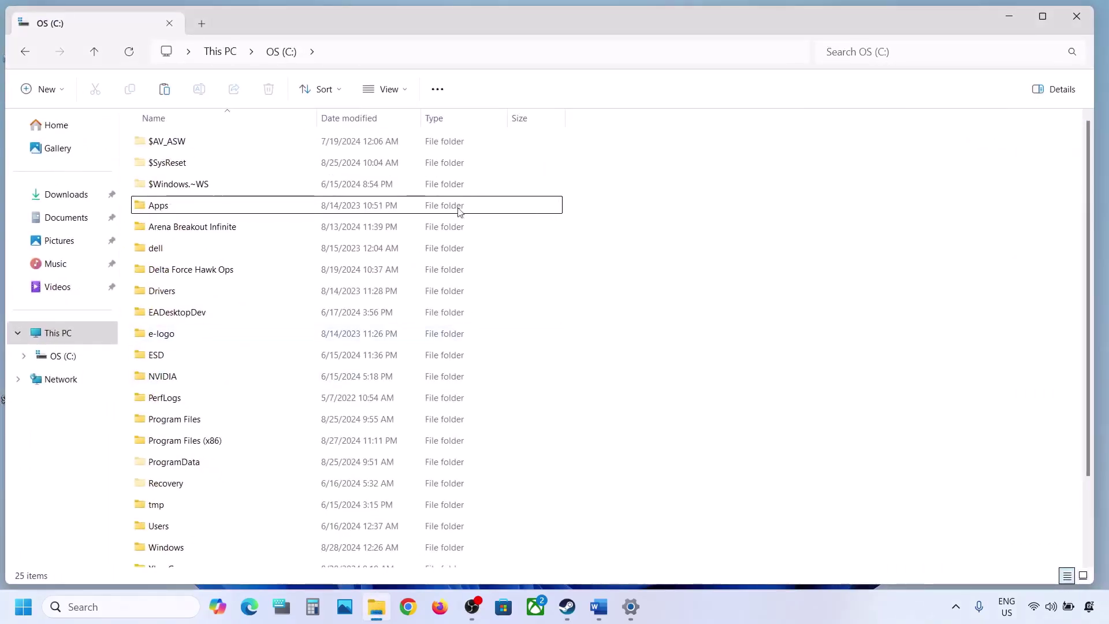
key(ctrl+v)
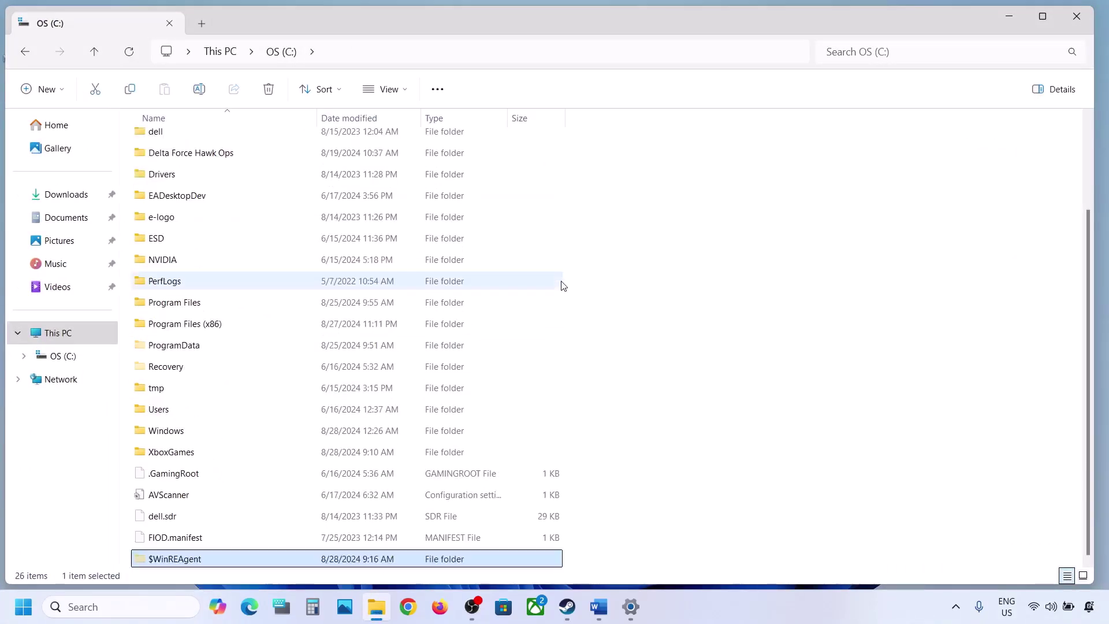
click(1077, 16)
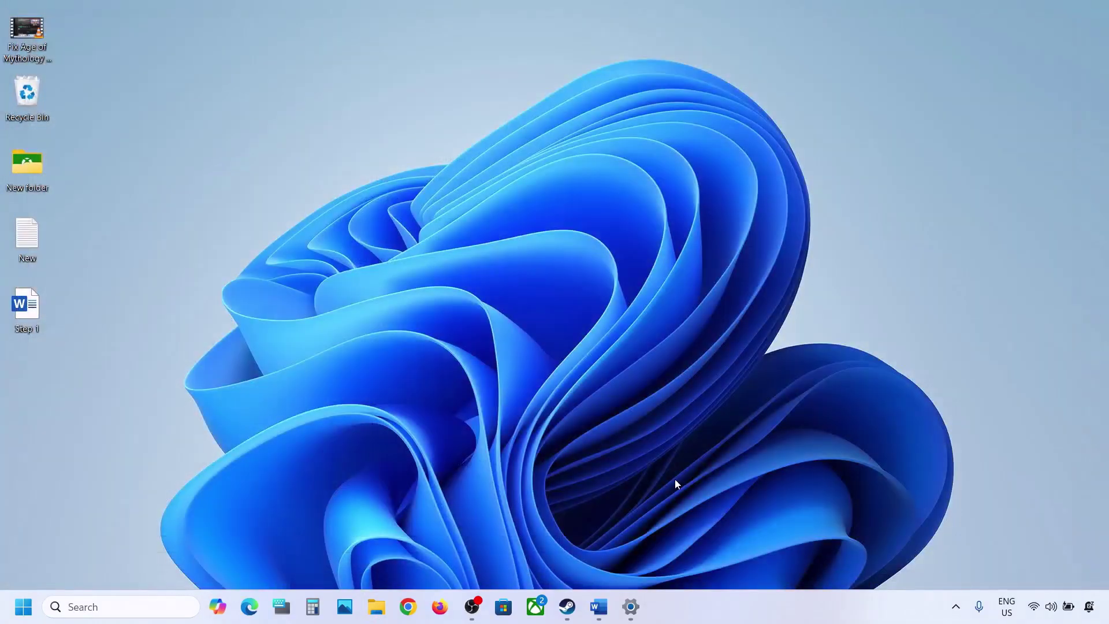
Switch to the Word notes and look up the Step 3 heading about running the update troubleshooter
click(598, 606)
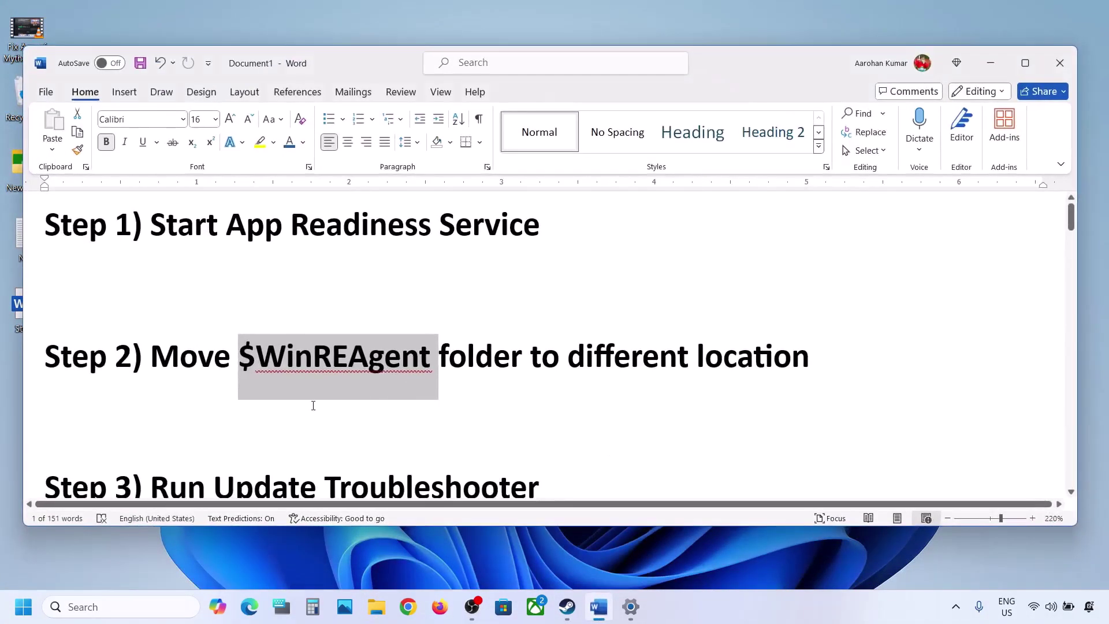
scroll(313, 406, down, 2)
drag(46, 288, 149, 347)
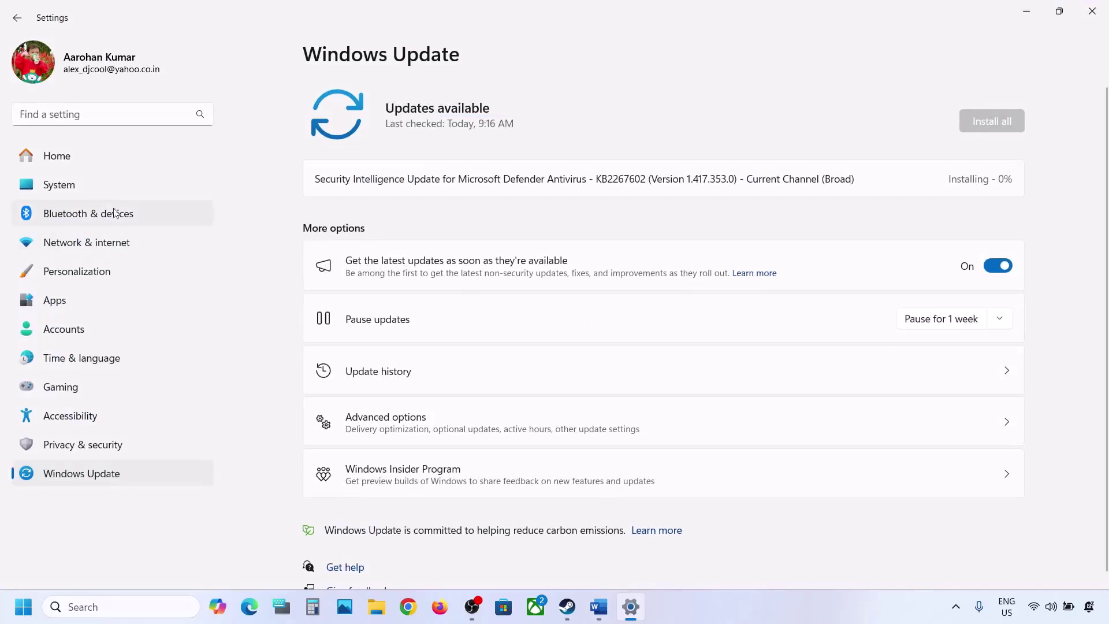
Switch to Settings and run the Windows Update troubleshooter from the System page's other troubleshooters
click(81, 195)
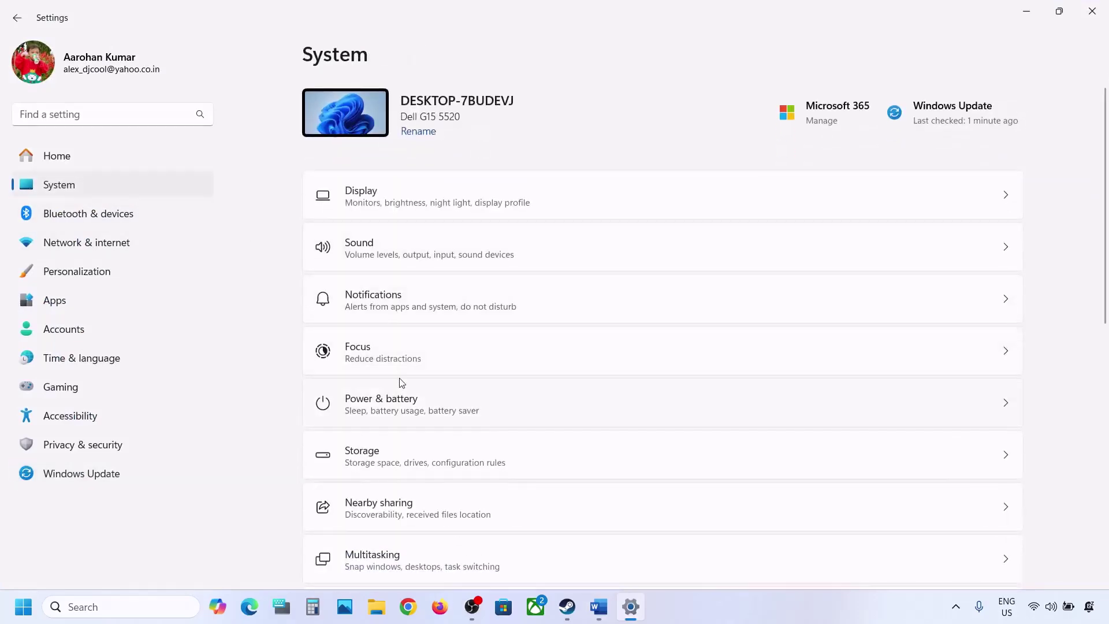
scroll(399, 382, down, 2)
scroll(400, 382, down, 3)
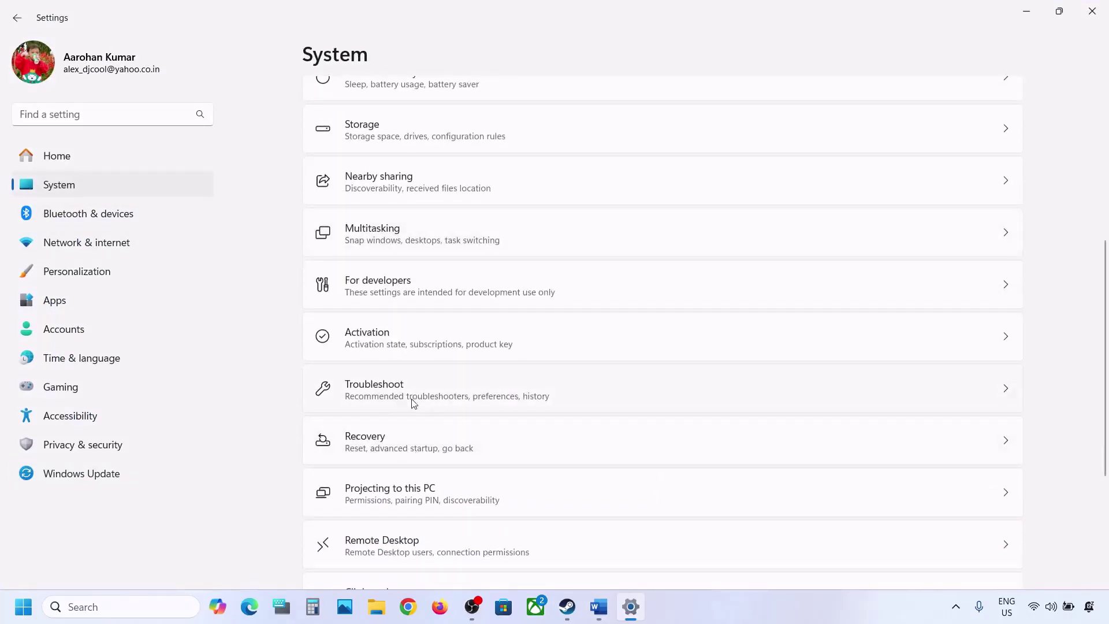
click(414, 399)
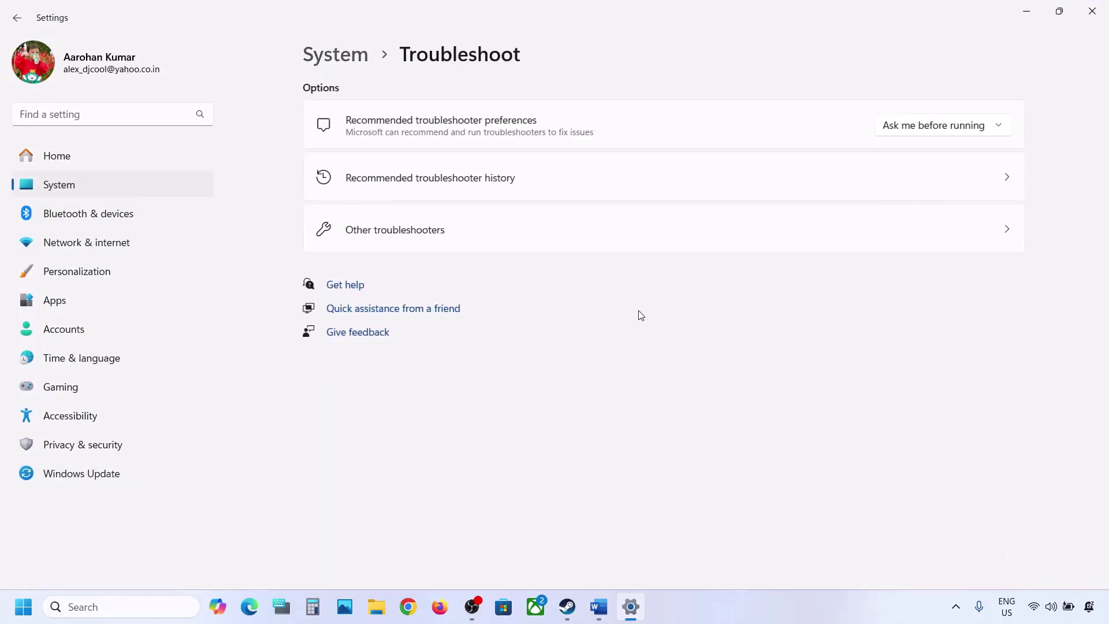
click(440, 240)
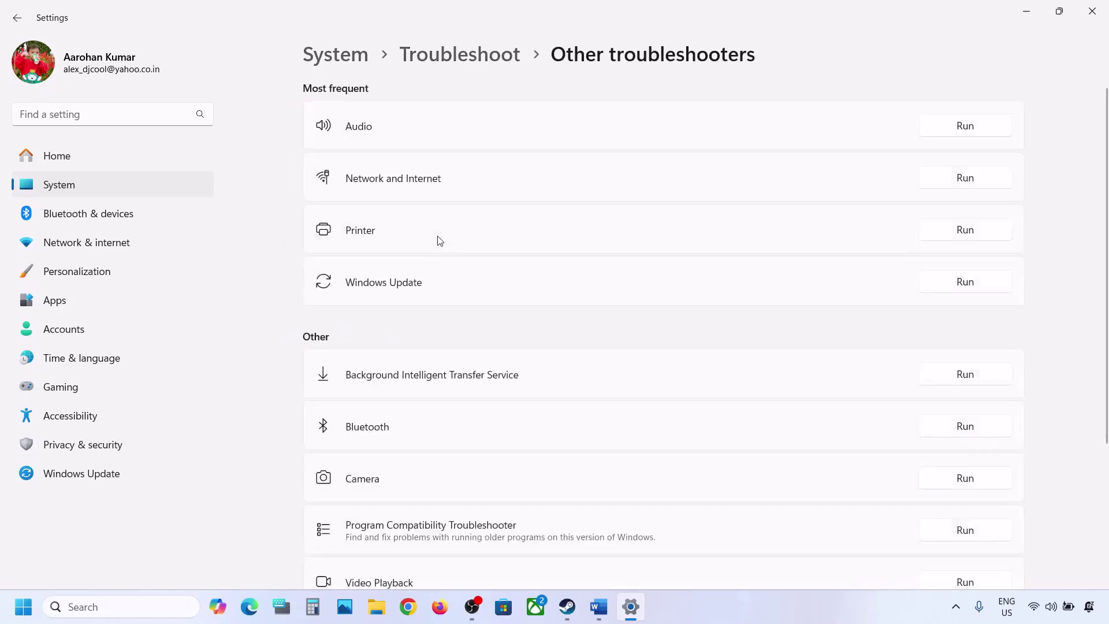
click(980, 289)
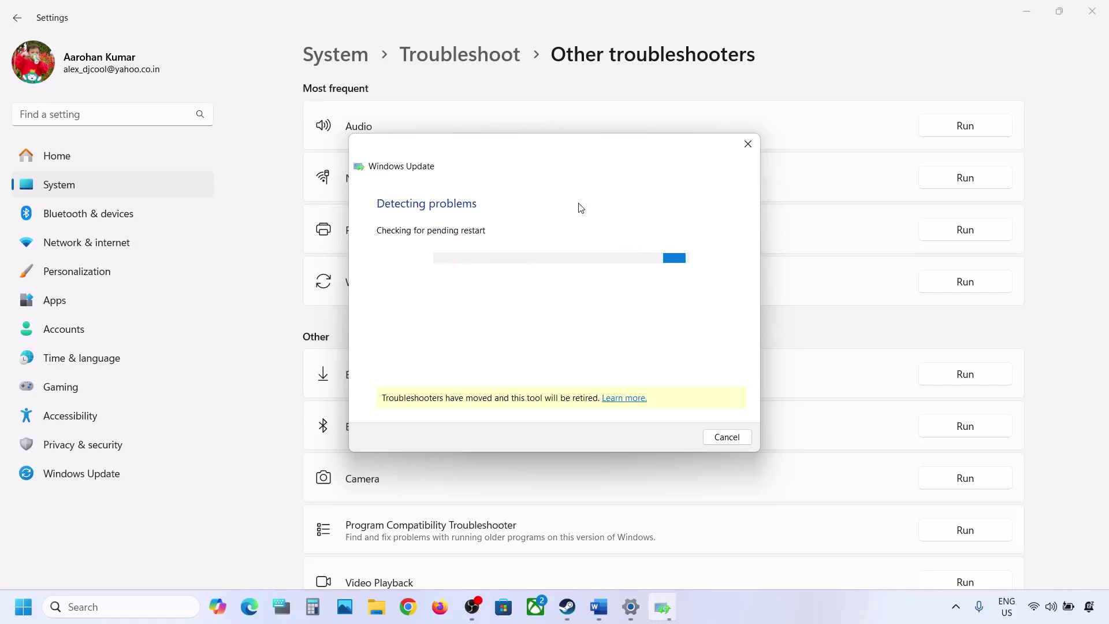
Switch to the Word notes and read Step 4 about restarting the Windows Update and Background Intelligent Transfer services
click(598, 607)
scroll(379, 381, down, 2)
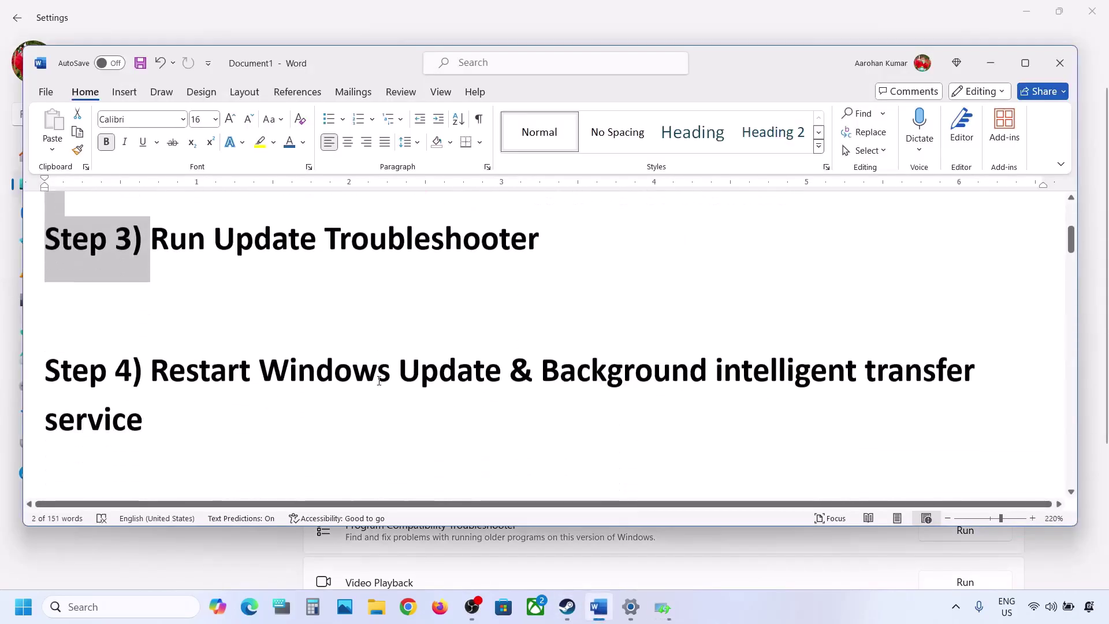
drag(151, 367, 741, 386)
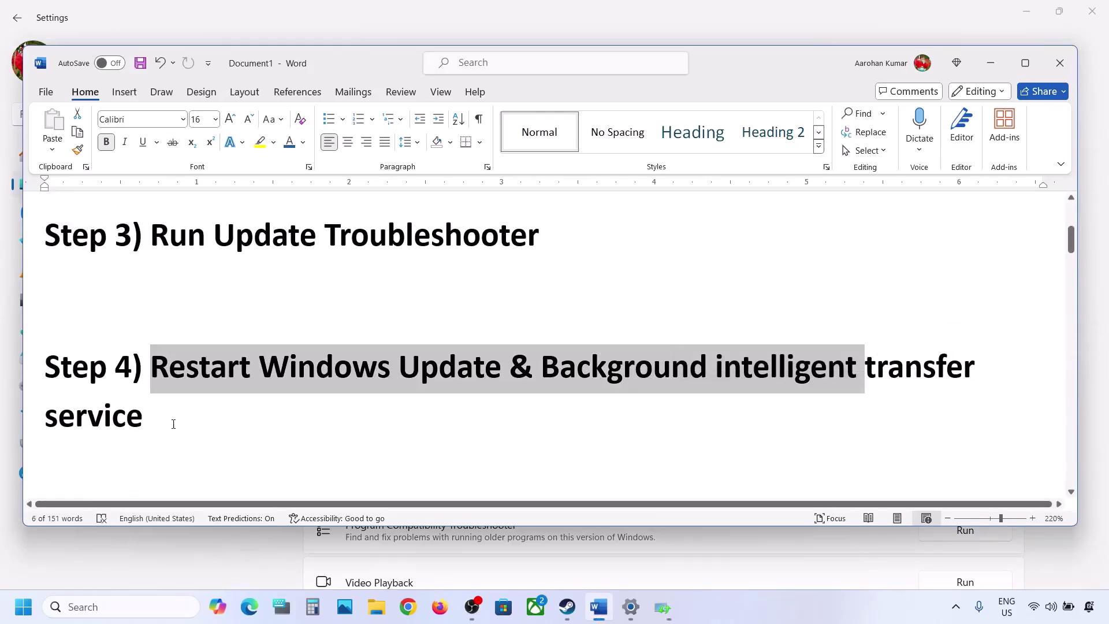
Search Windows for "services" and open the Services console
click(128, 611)
text(serv)
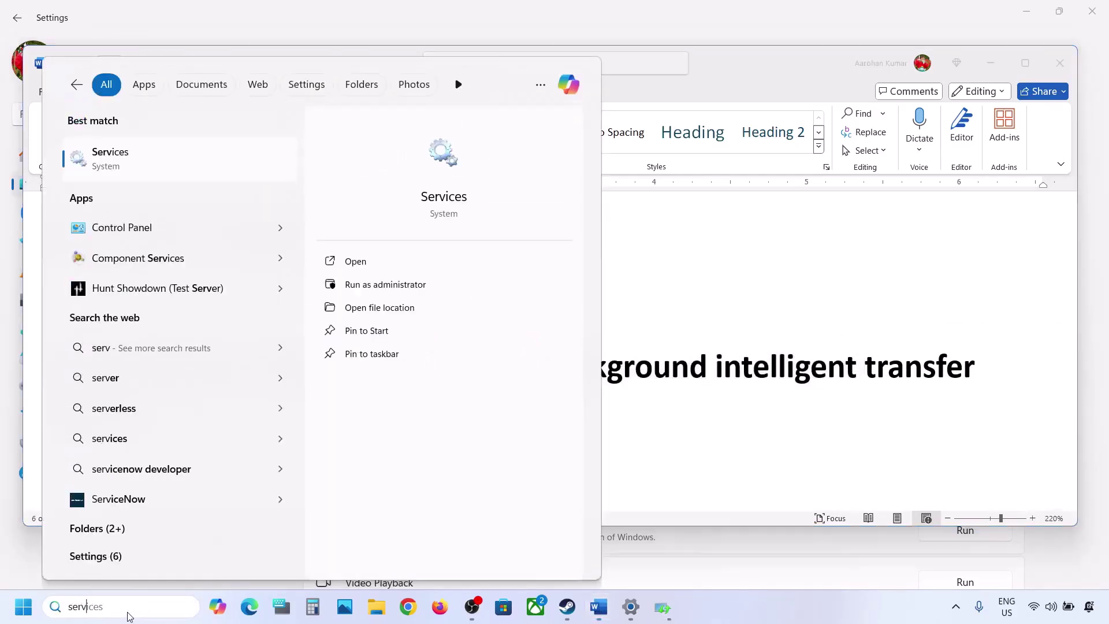
text(ices)
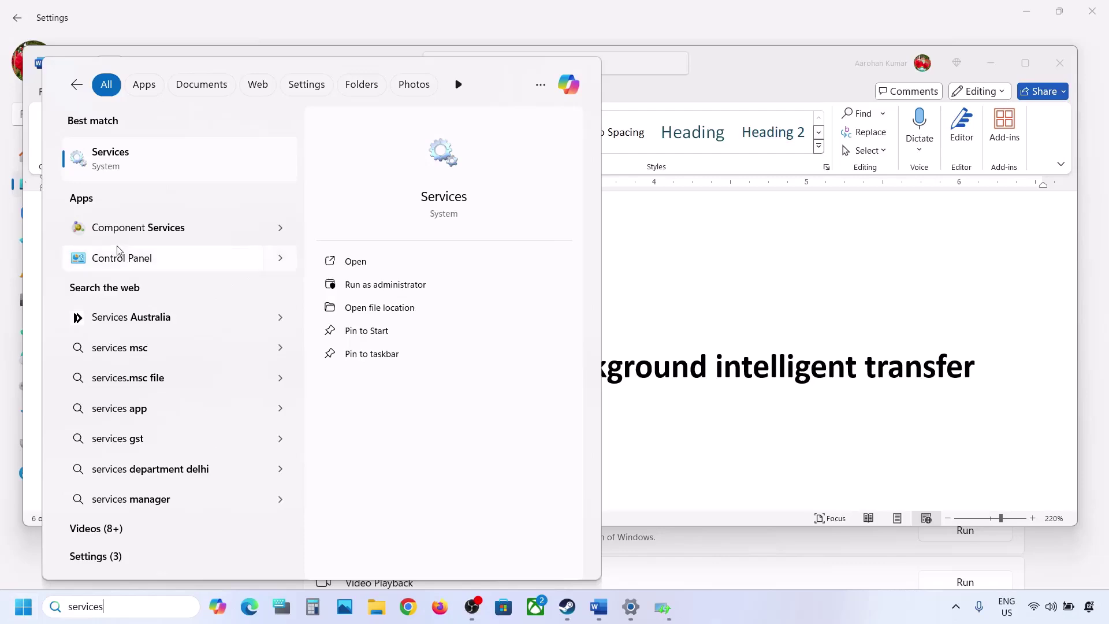
click(121, 153)
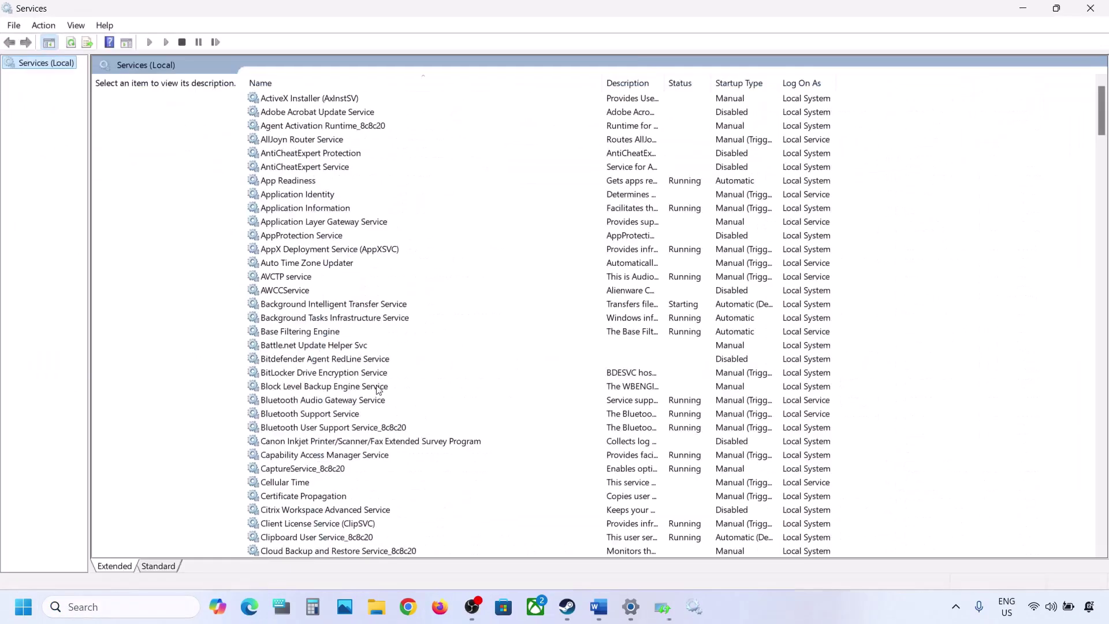
Set the Windows Update service's startup type to Automatic and confirm its properties
click(378, 386)
key(w)
scroll(378, 388, down, 8)
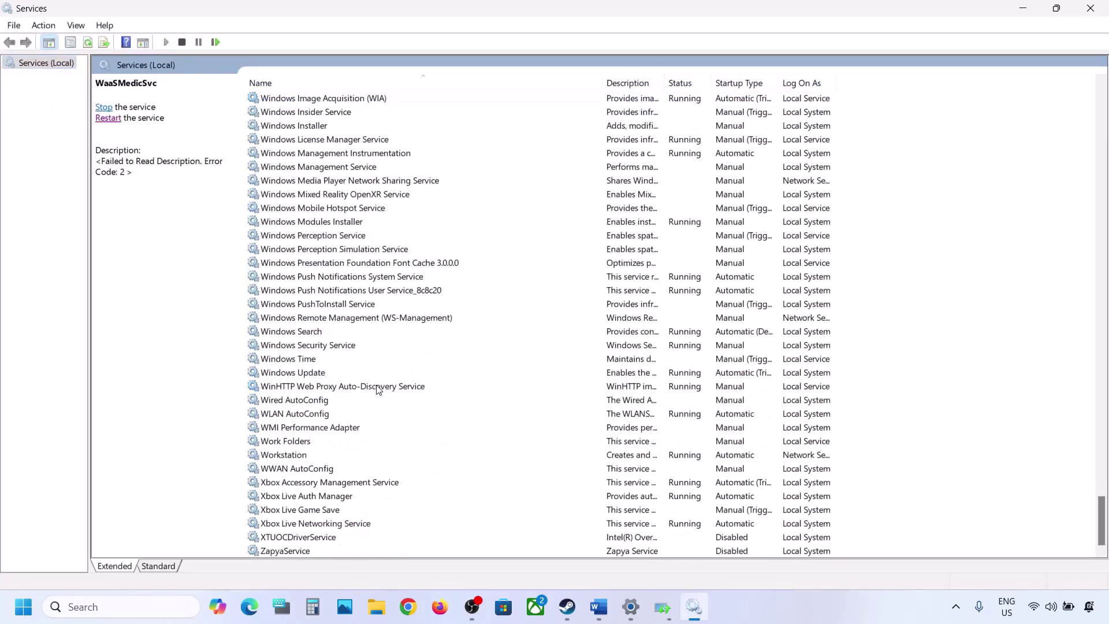
click(303, 375)
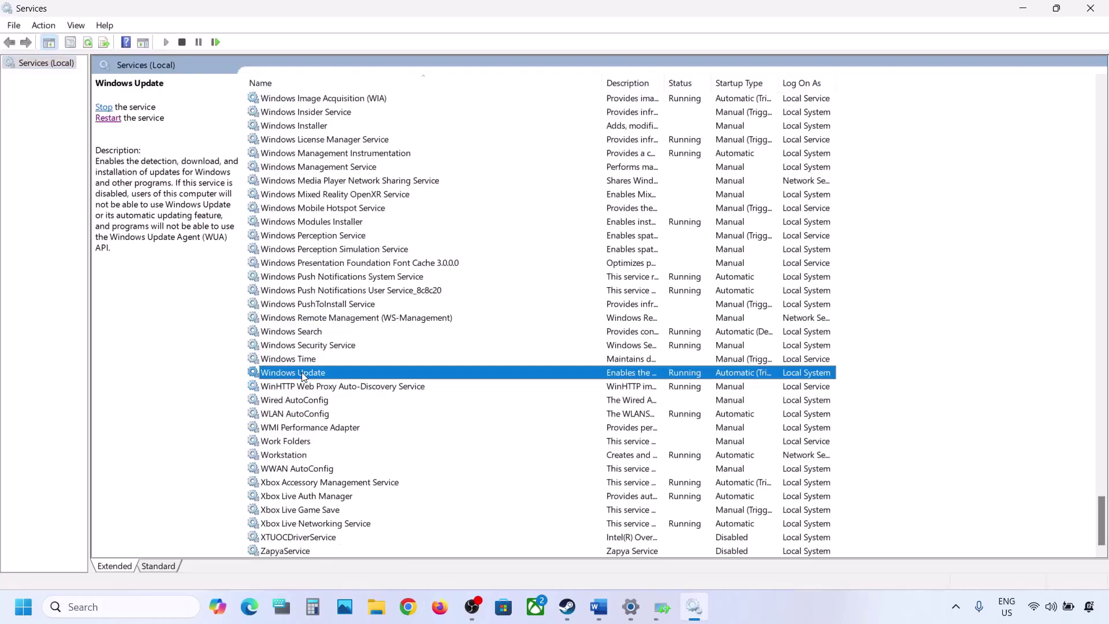
double_click(391, 375)
click(525, 285)
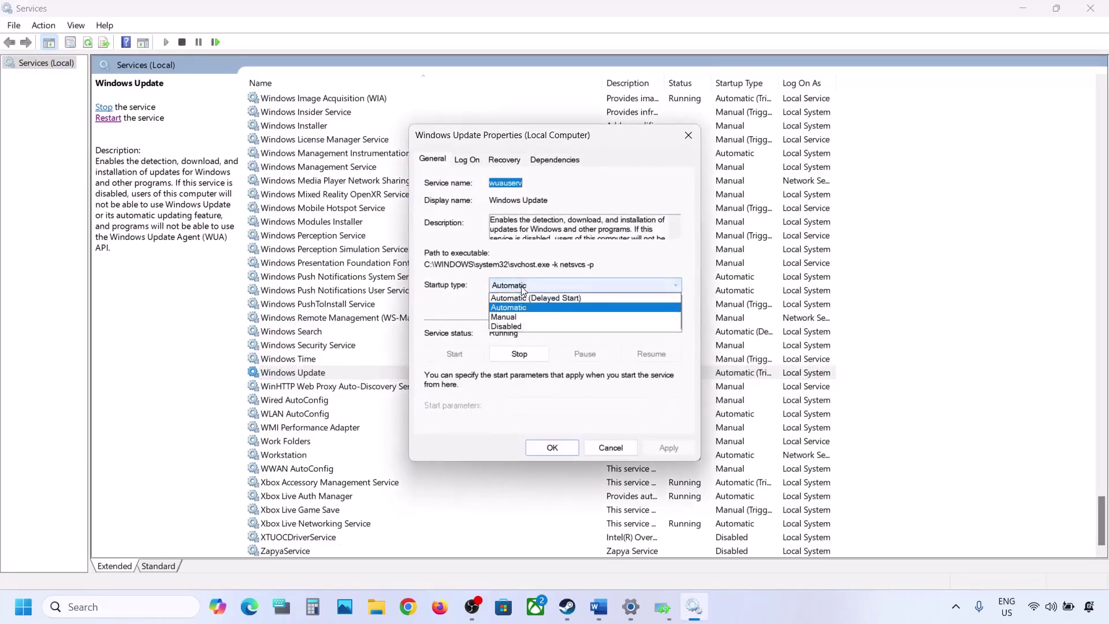
click(522, 298)
key(Tab)
key(Tab)
key(Tab)
key(Tab)
key(Tab)
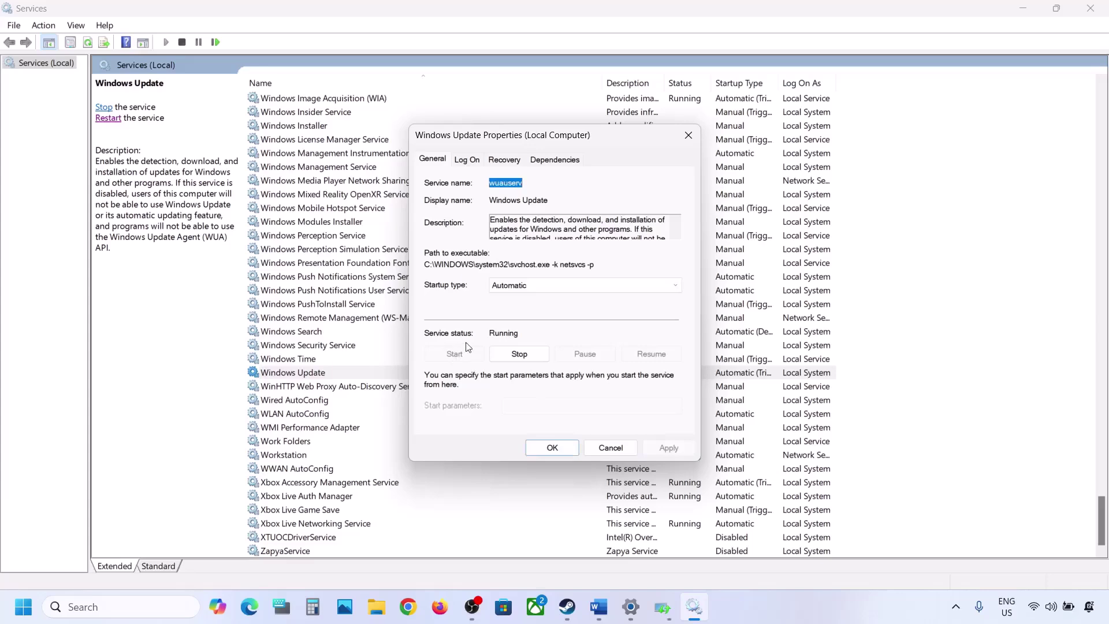
click(551, 448)
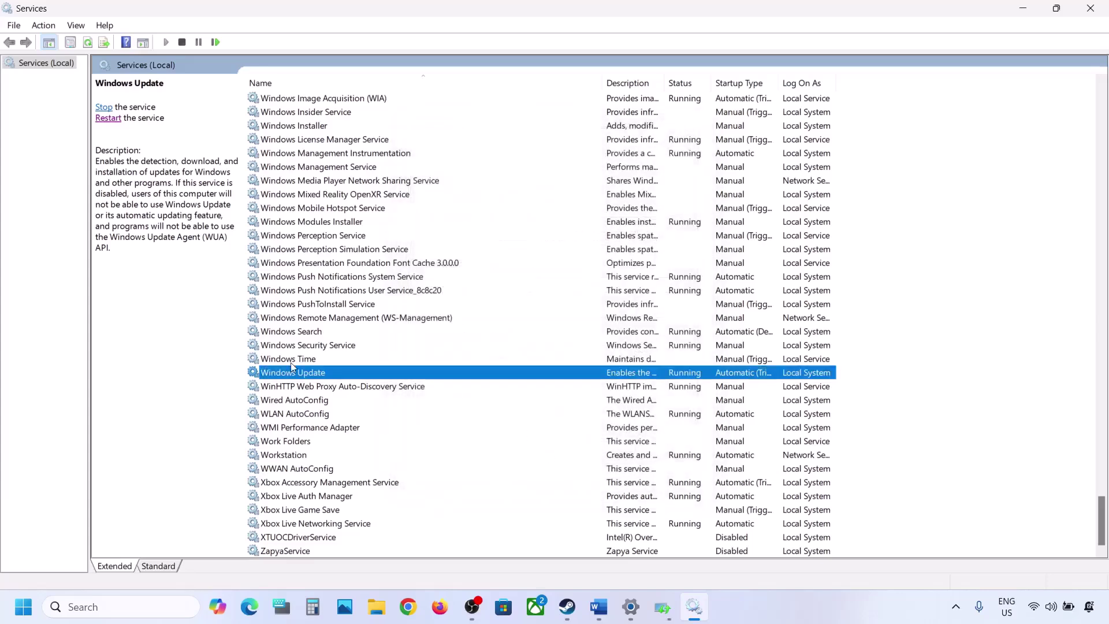
Close the completed Windows Update troubleshooter and restart the Windows Update service
click(737, 435)
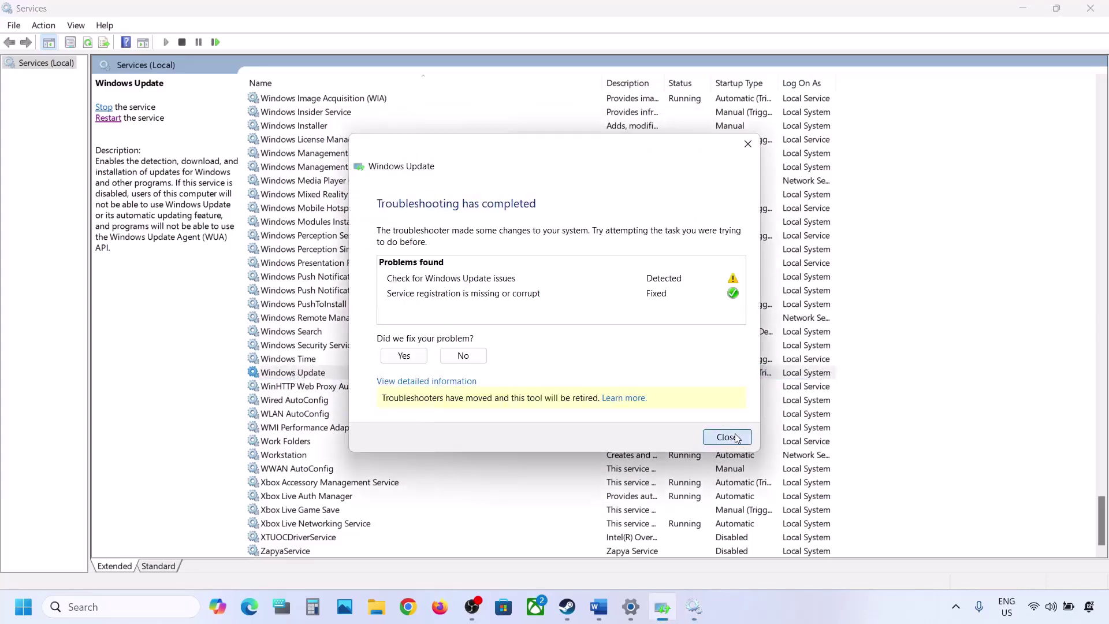
right_click(305, 373)
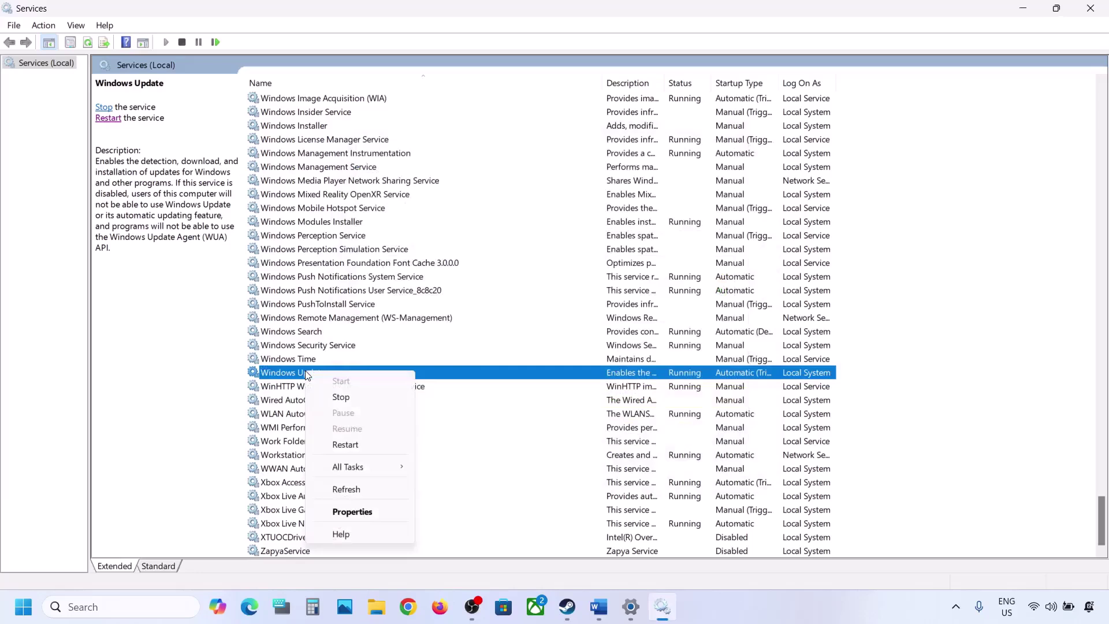
click(355, 443)
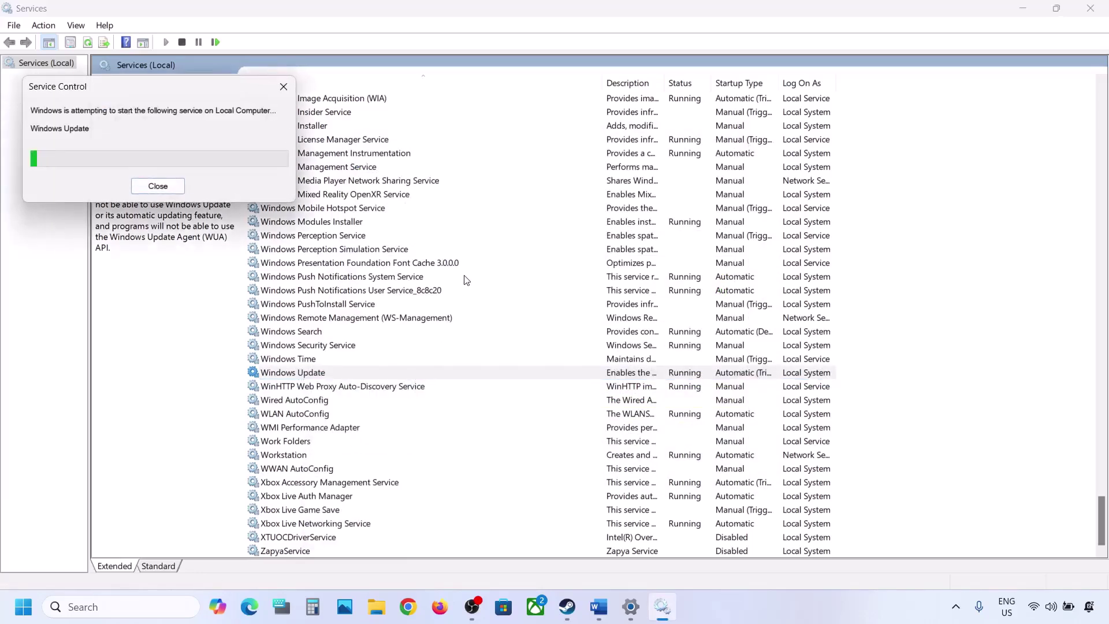
Set the Background Intelligent Transfer Service's startup type to Automatic, apply it, and restart the service
click(349, 305)
key(b)
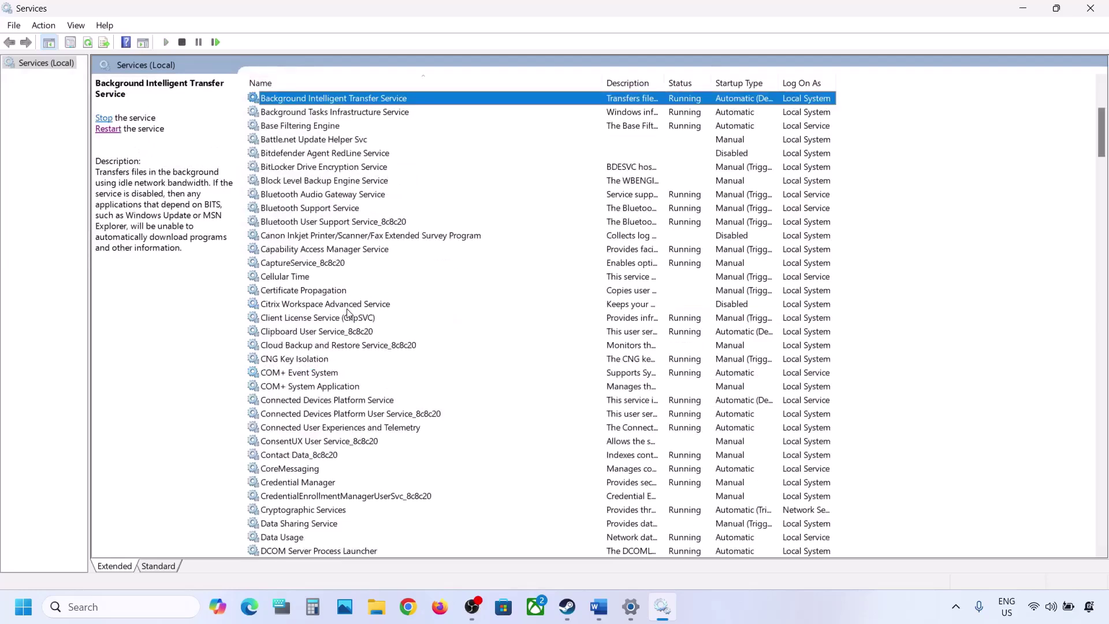
scroll(352, 300, up, 5)
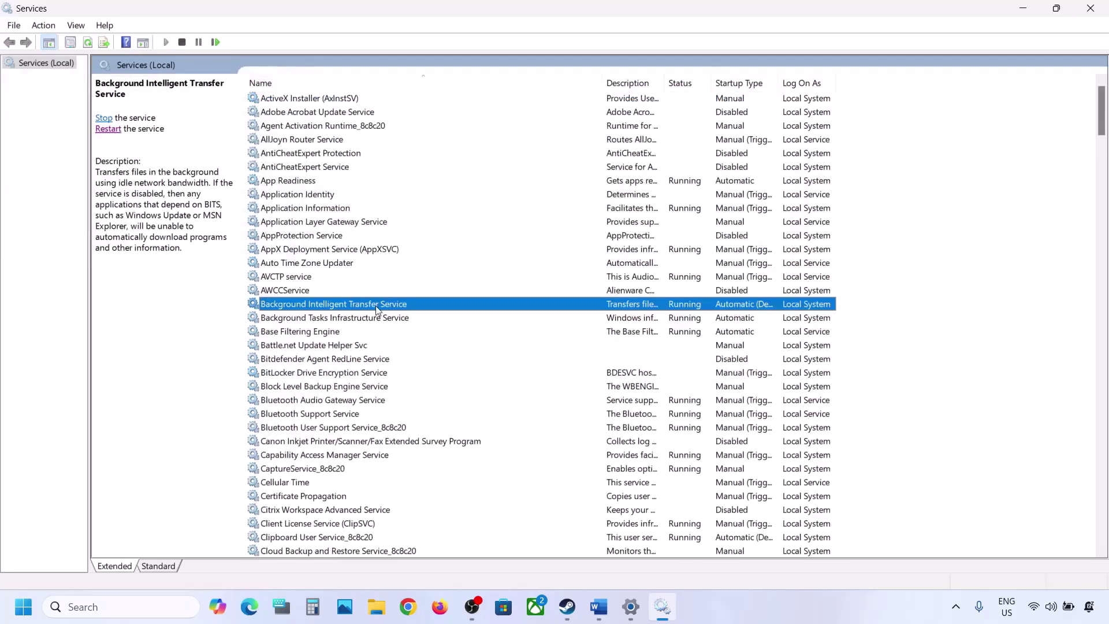
double_click(376, 310)
click(534, 285)
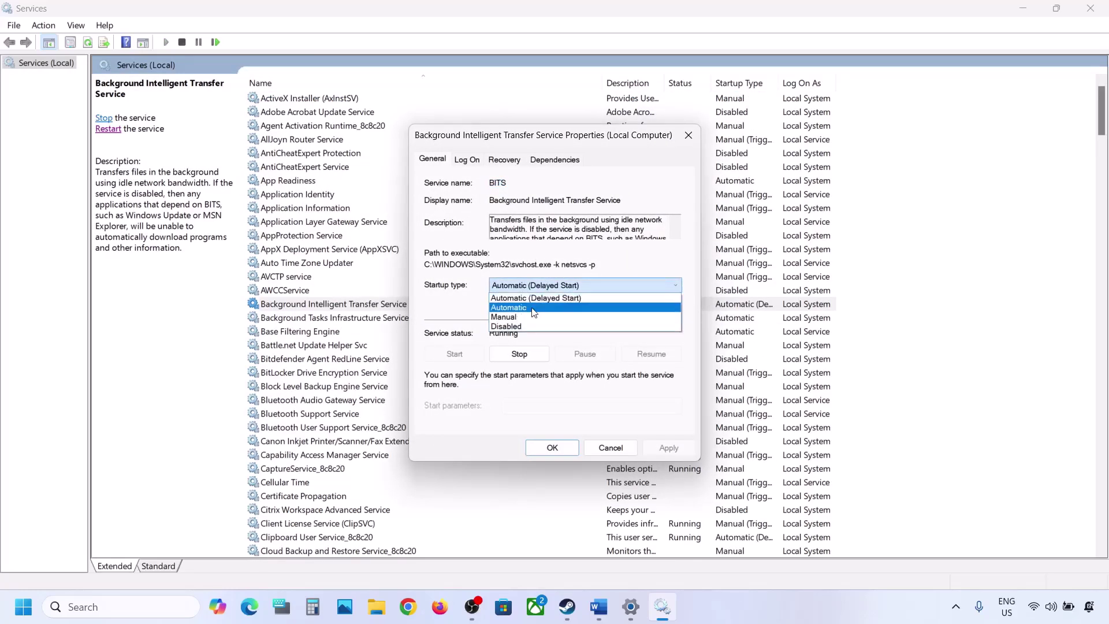
click(534, 312)
click(659, 448)
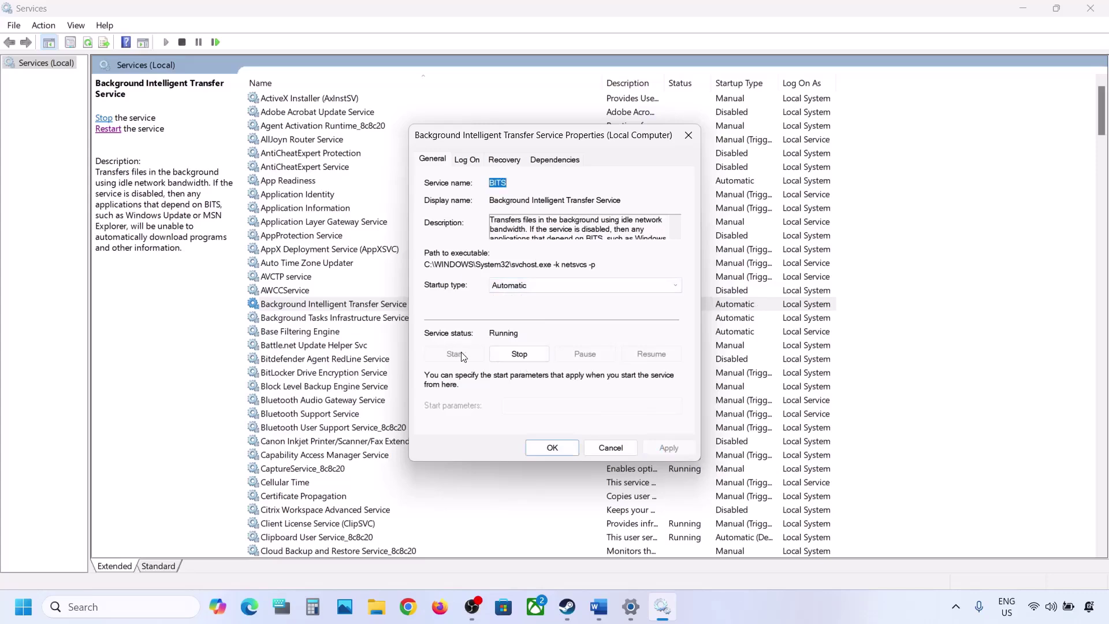
click(542, 452)
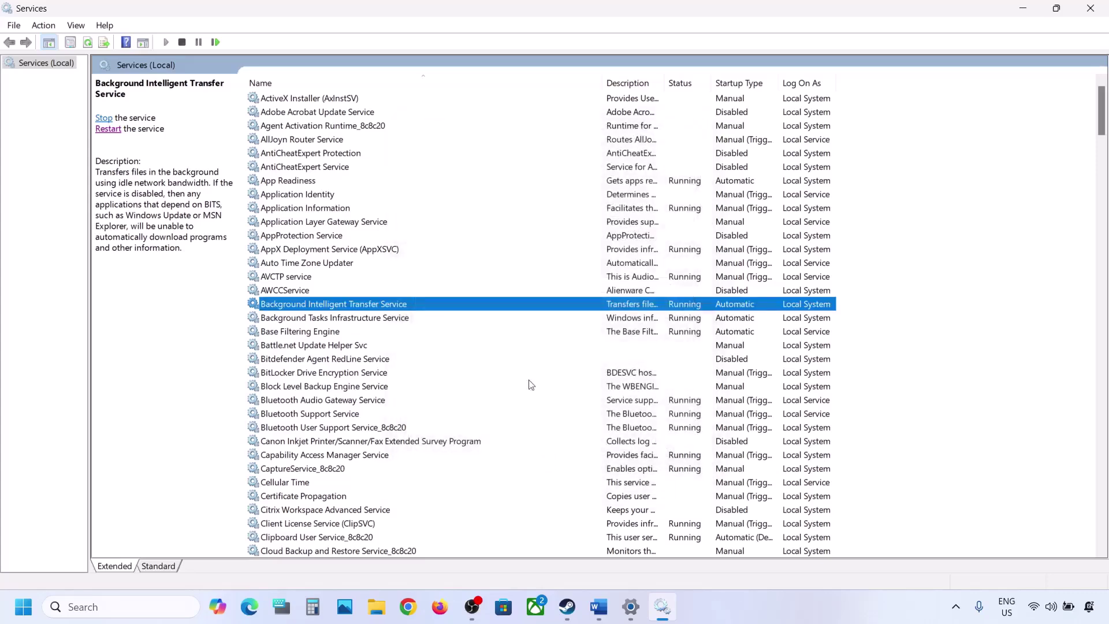
right_click(355, 310)
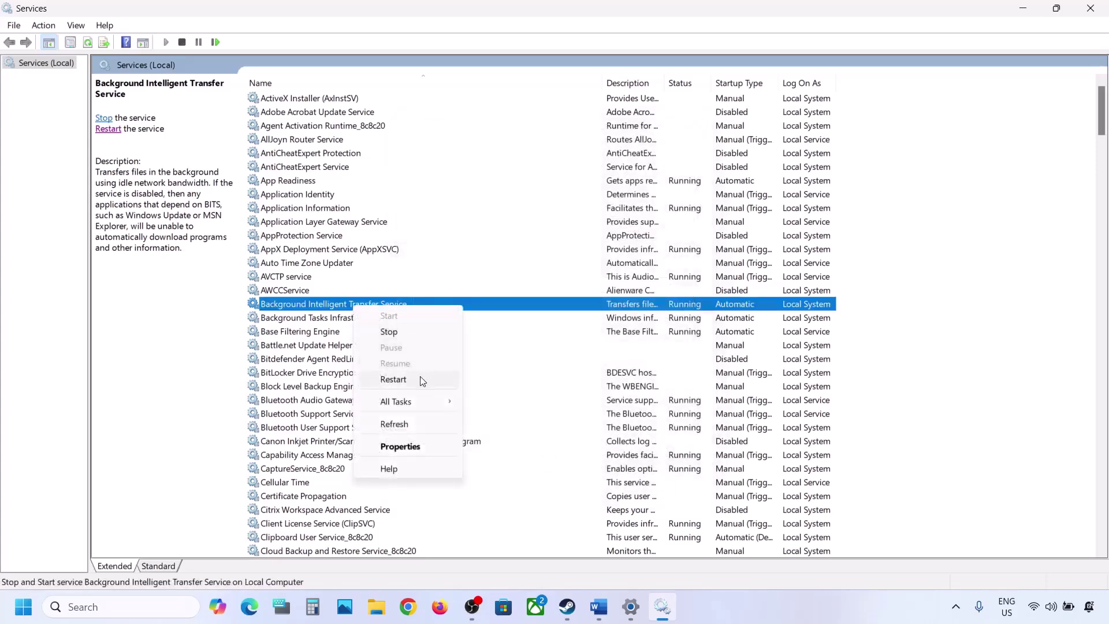
click(393, 379)
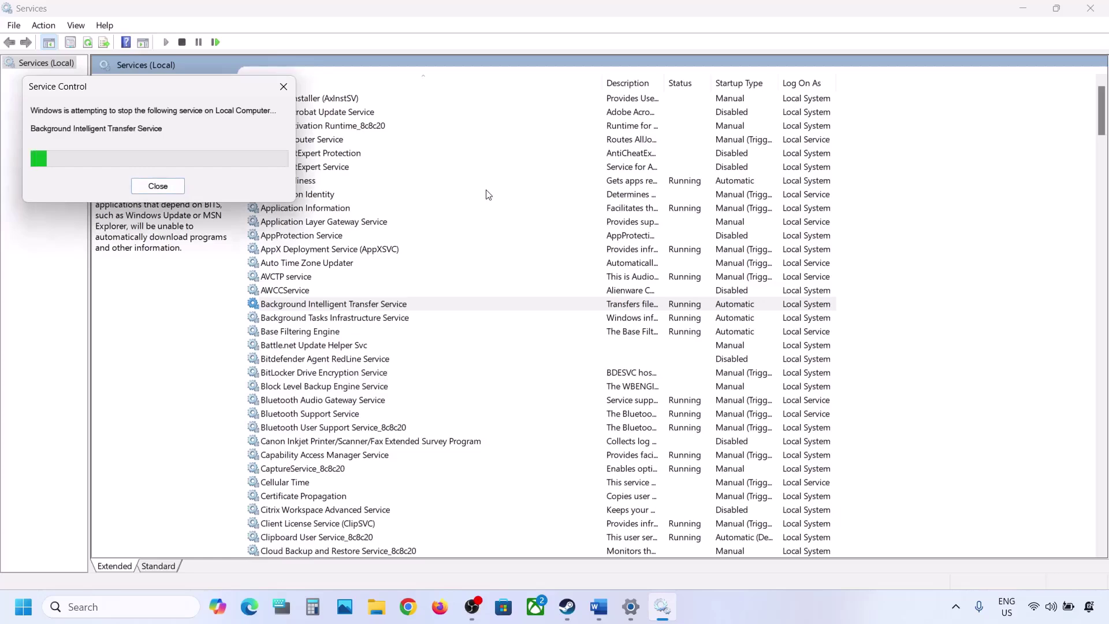
Switch to the Word notes and copy the Windows 11 software-download link under Step 5
mouse_move(599, 610)
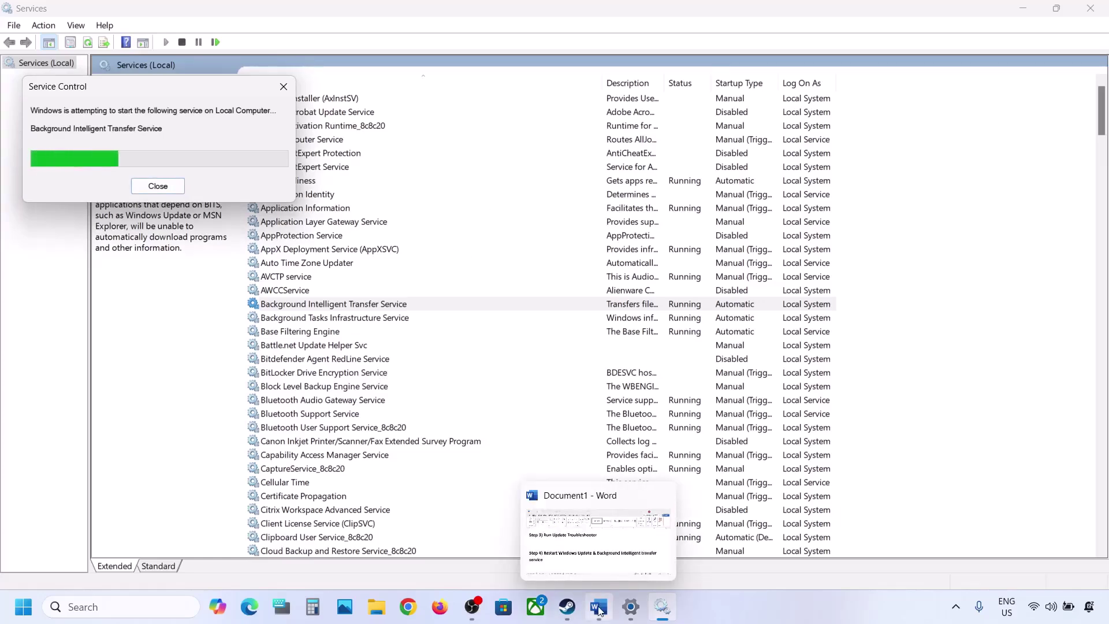
click(600, 610)
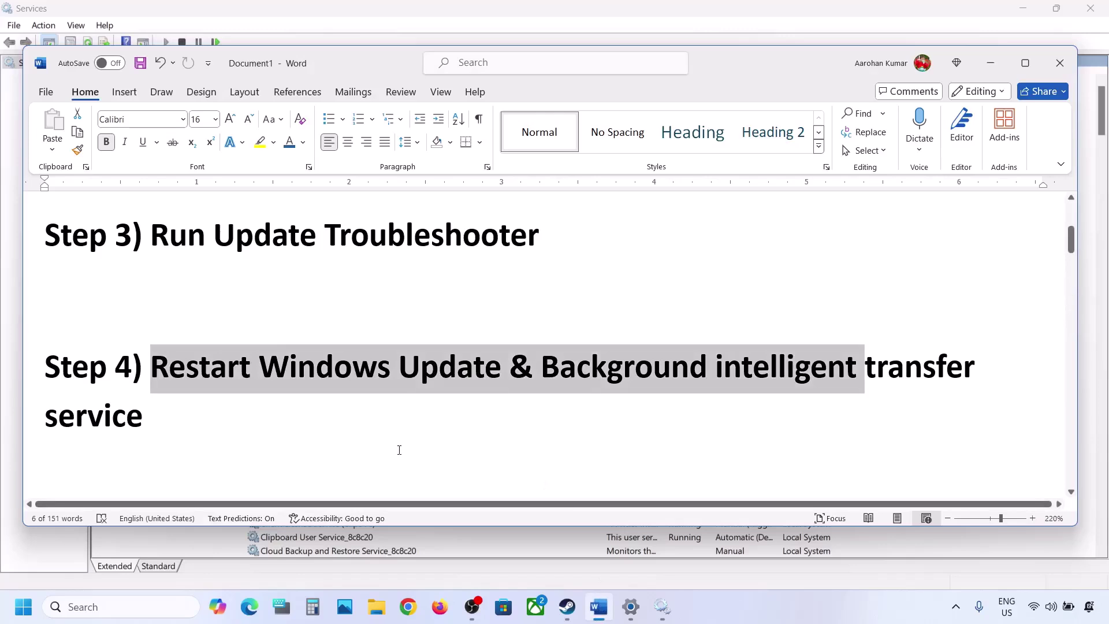
scroll(399, 449, down, 3)
scroll(399, 448, down, 1)
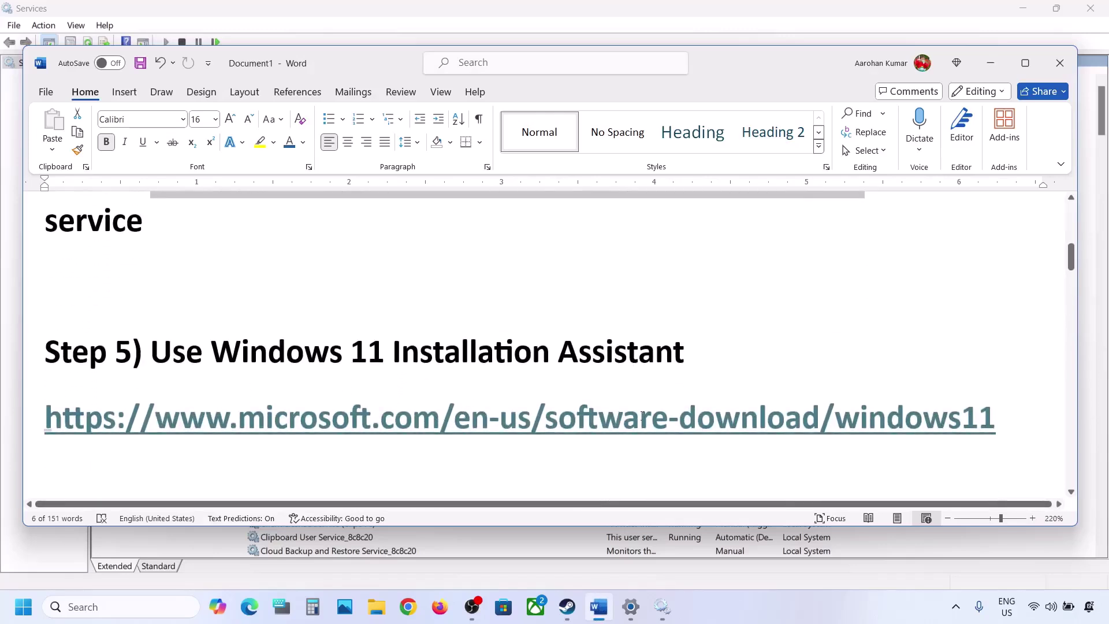
drag(1017, 426, 84, 433)
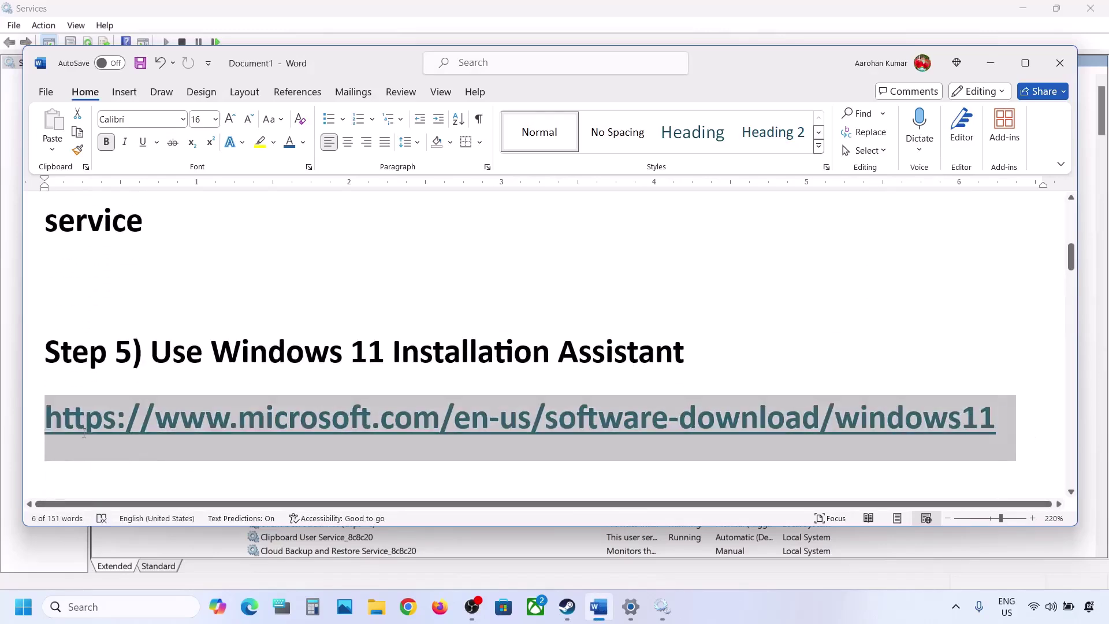
right_click(227, 407)
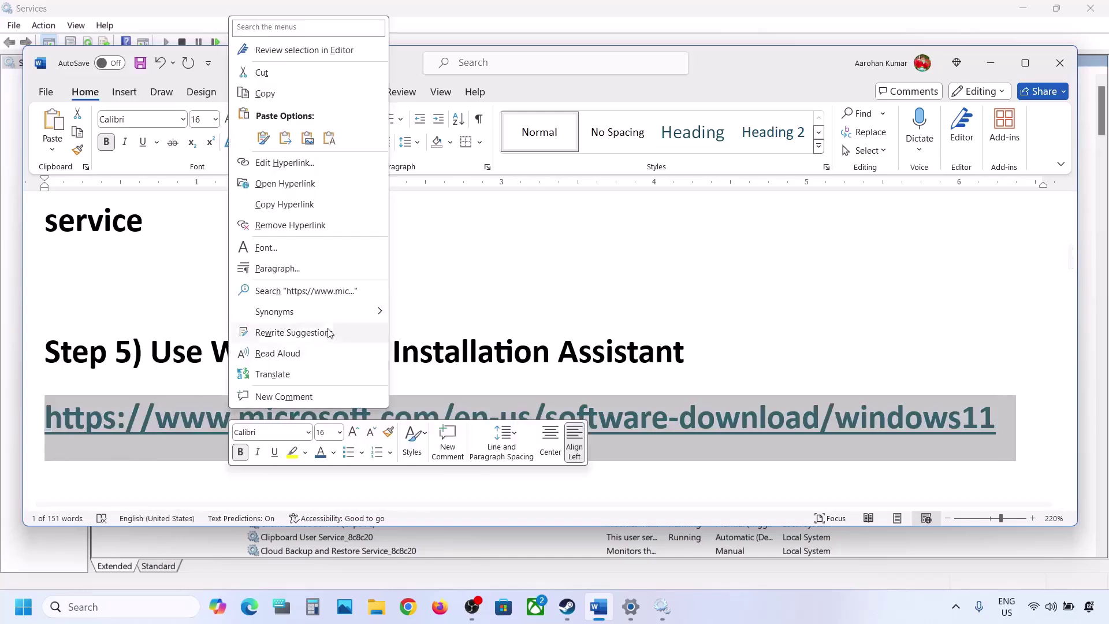
click(265, 94)
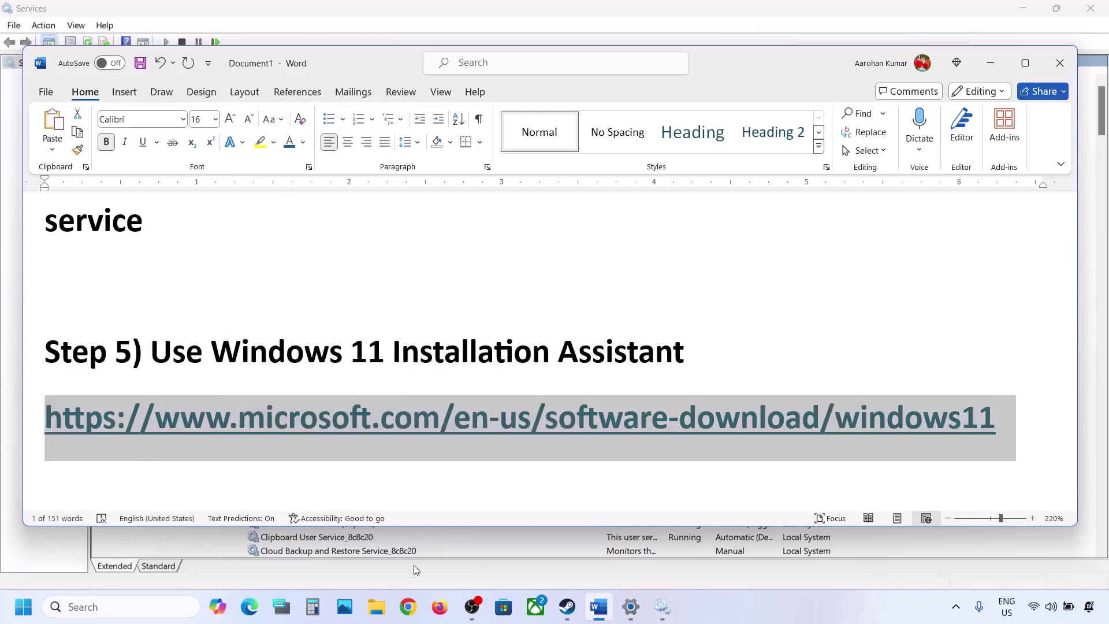
Open the copied Windows 11 download link in Chrome and locate the Windows 11 Installation Assistant section
click(408, 605)
key(ctrl+v)
key(Return)
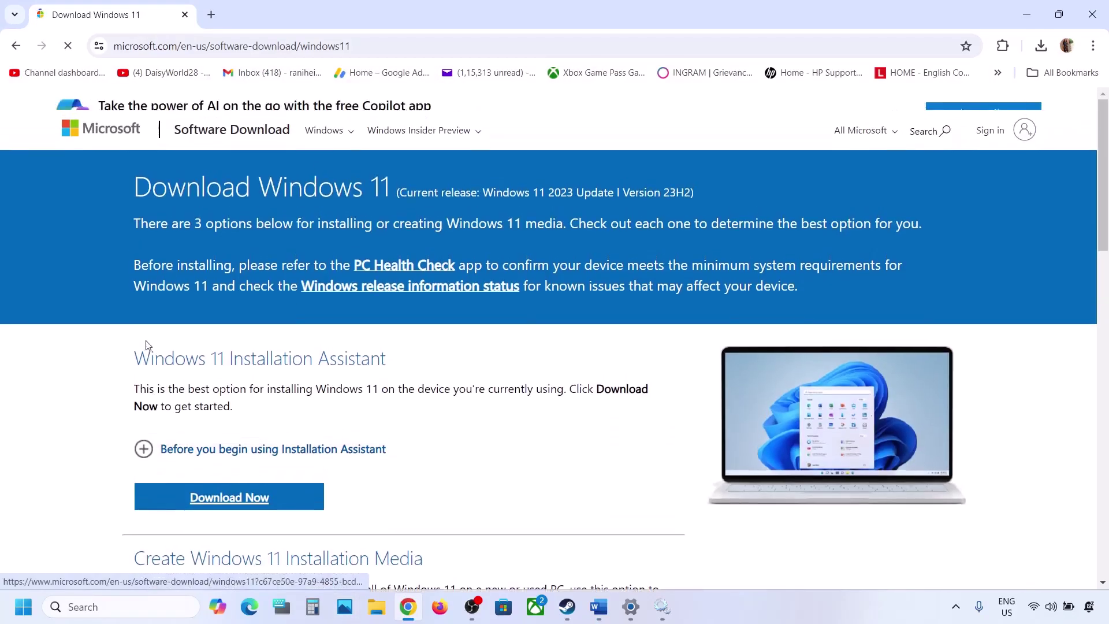
drag(138, 396, 423, 391)
scroll(423, 391, down, 3)
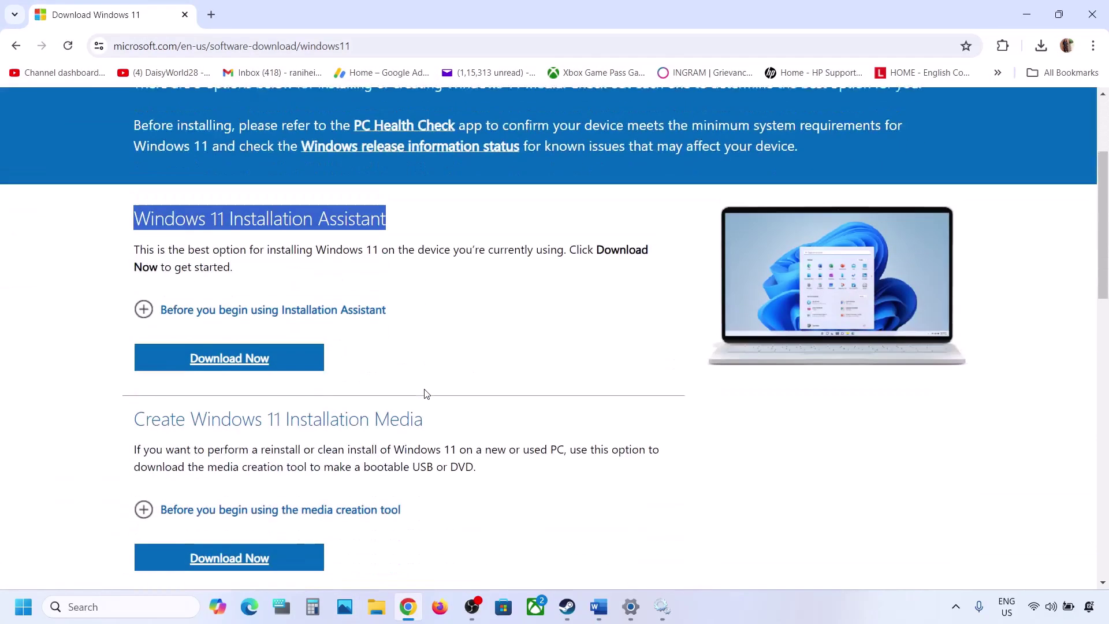
Download the Windows 11 Installation Assistant and launch the downloaded installer
click(250, 341)
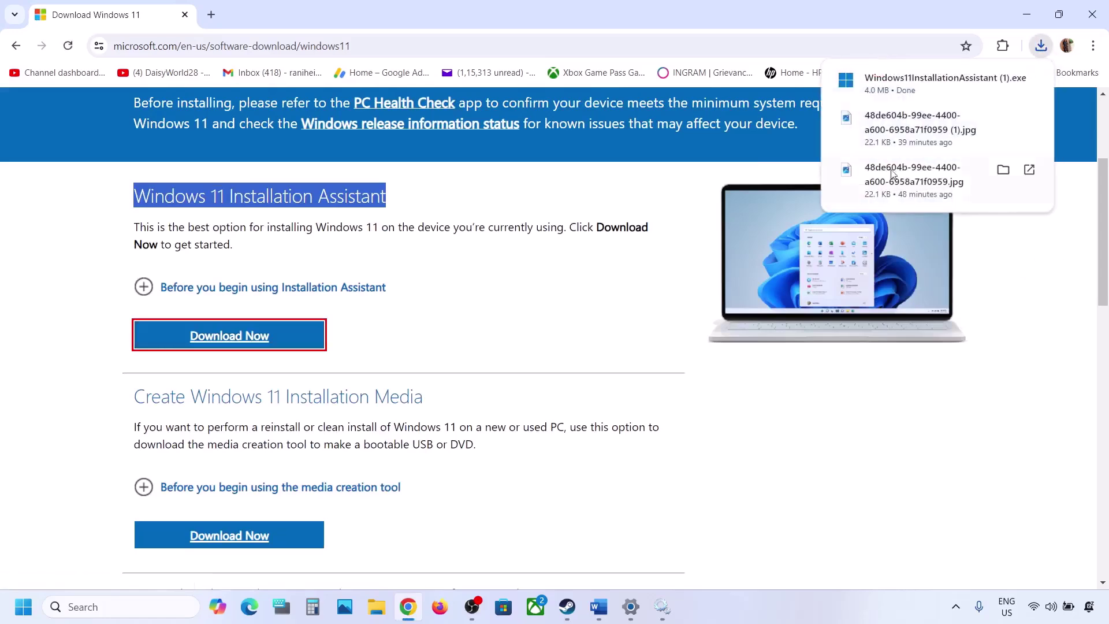
click(901, 78)
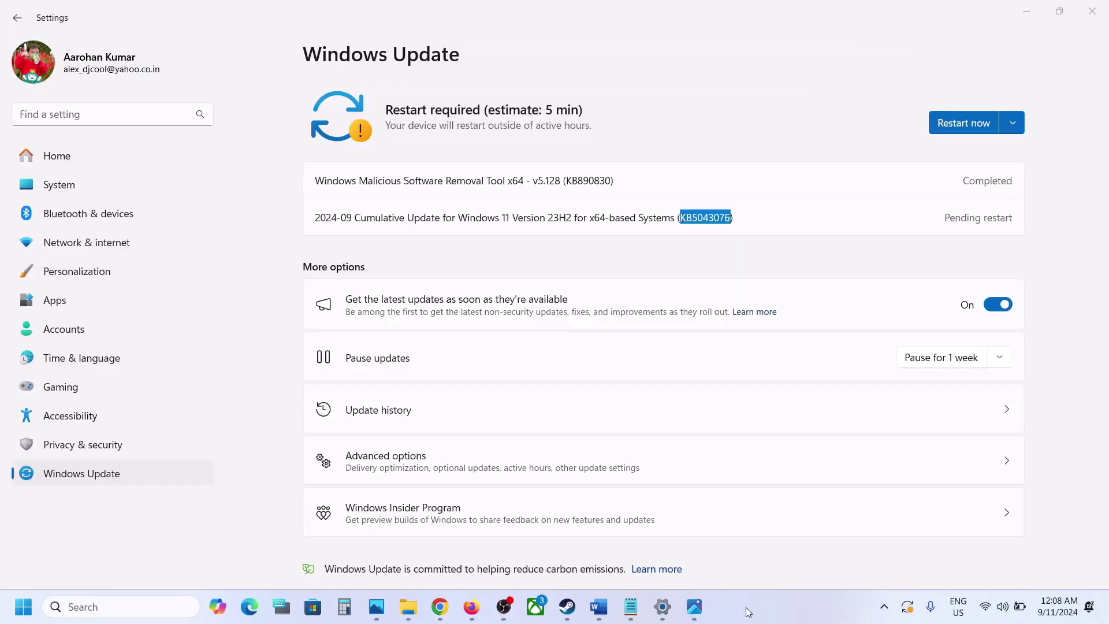
Open the Microsoft Update Catalog link from Step 6 of the Word notes in a new, maximized Chrome window
click(598, 607)
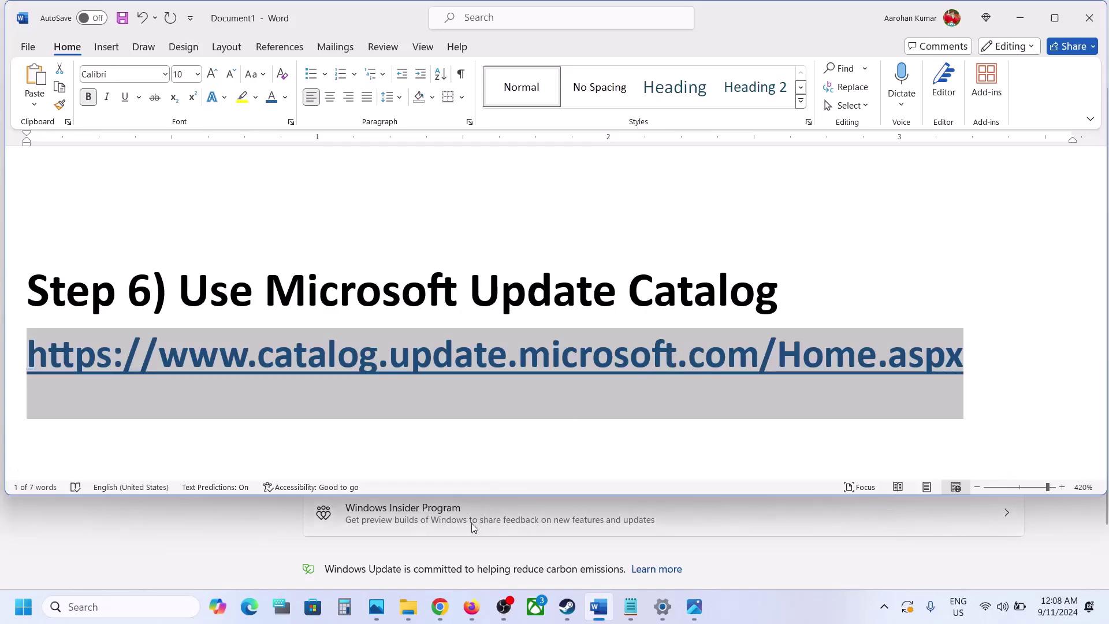
right_click(437, 608)
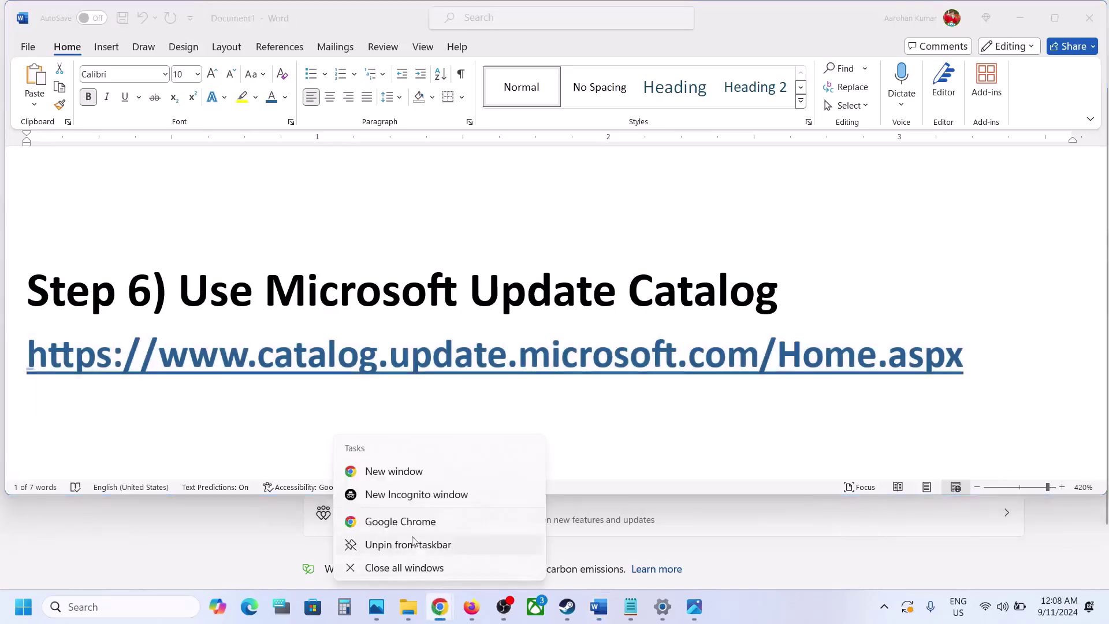
click(435, 498)
key(ctrl+v)
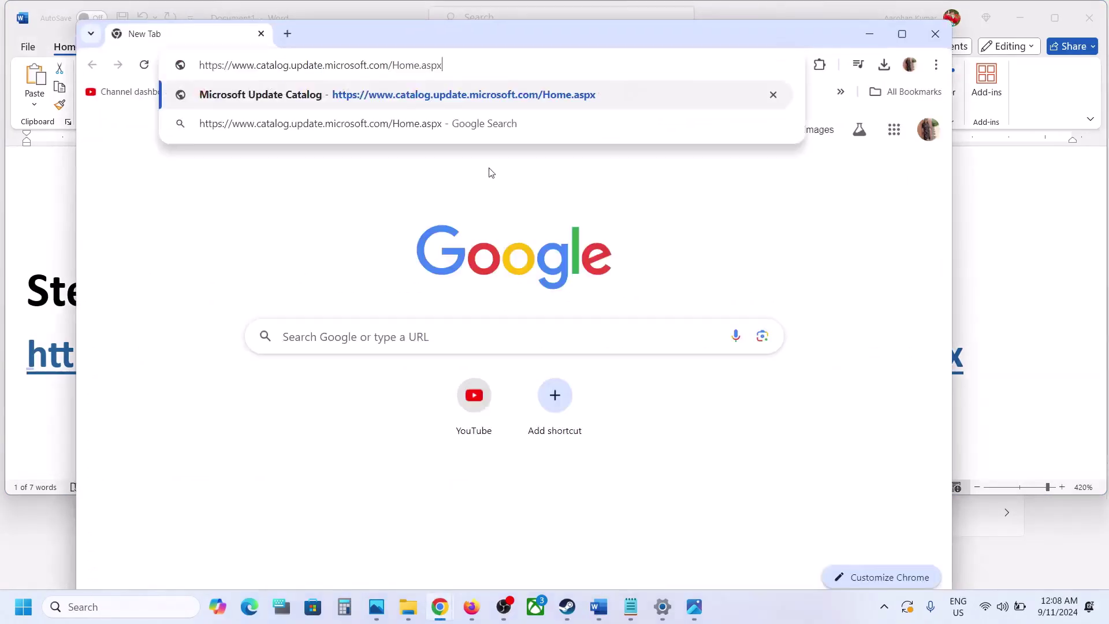
key(Return)
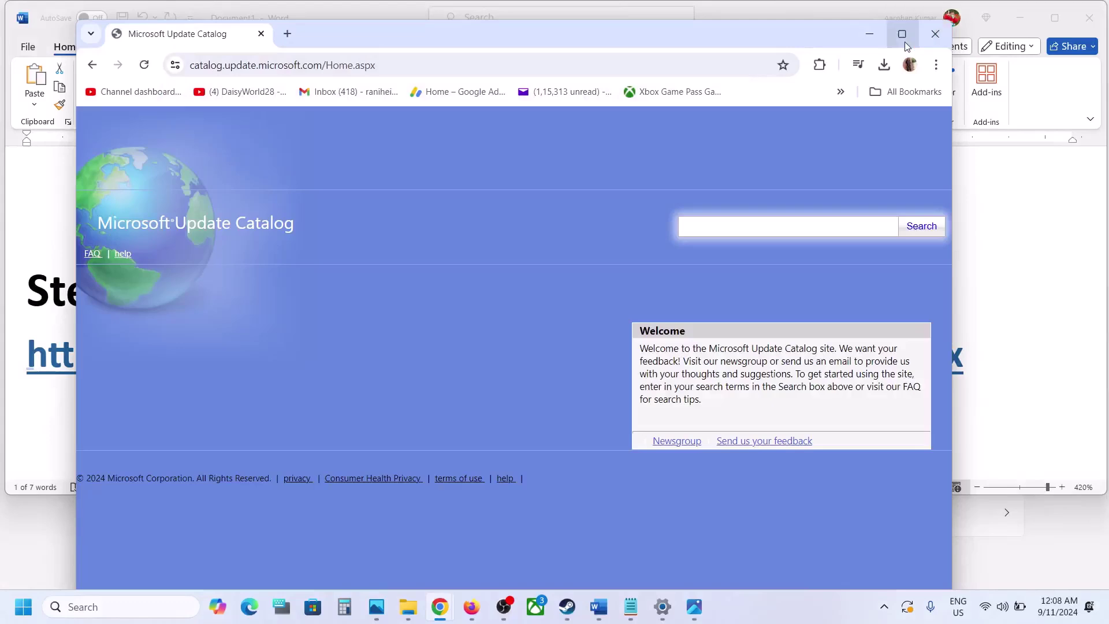
click(901, 33)
Check the pending cumulative update's KB number in Windows Update settings and search the Update Catalog for KB5043076
click(662, 606)
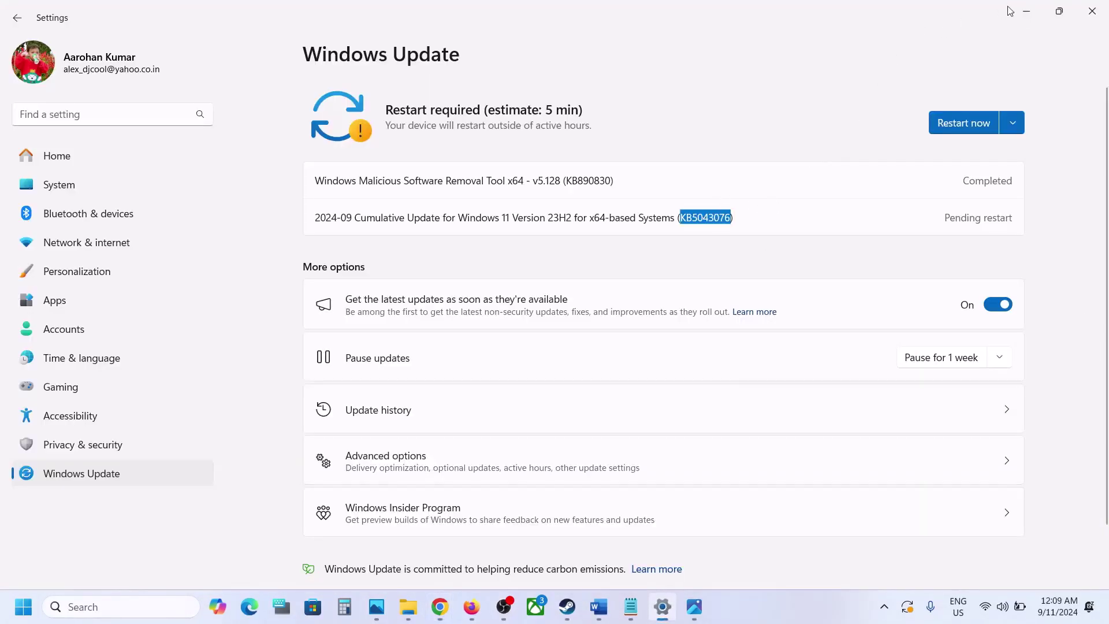
click(1027, 12)
click(889, 206)
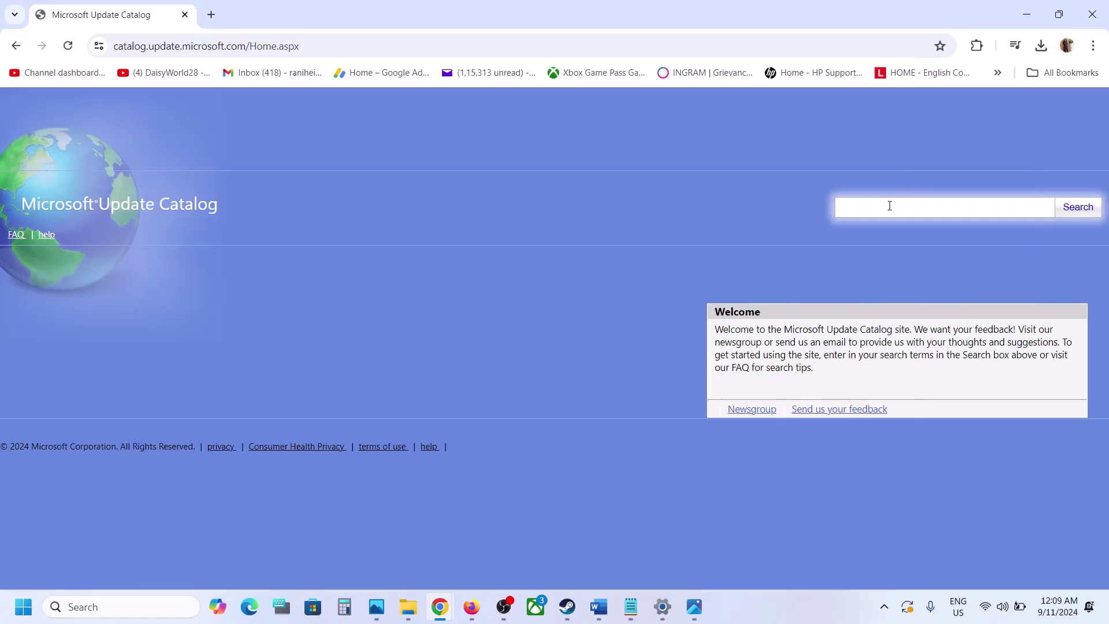
key(ctrl+v)
click(1085, 212)
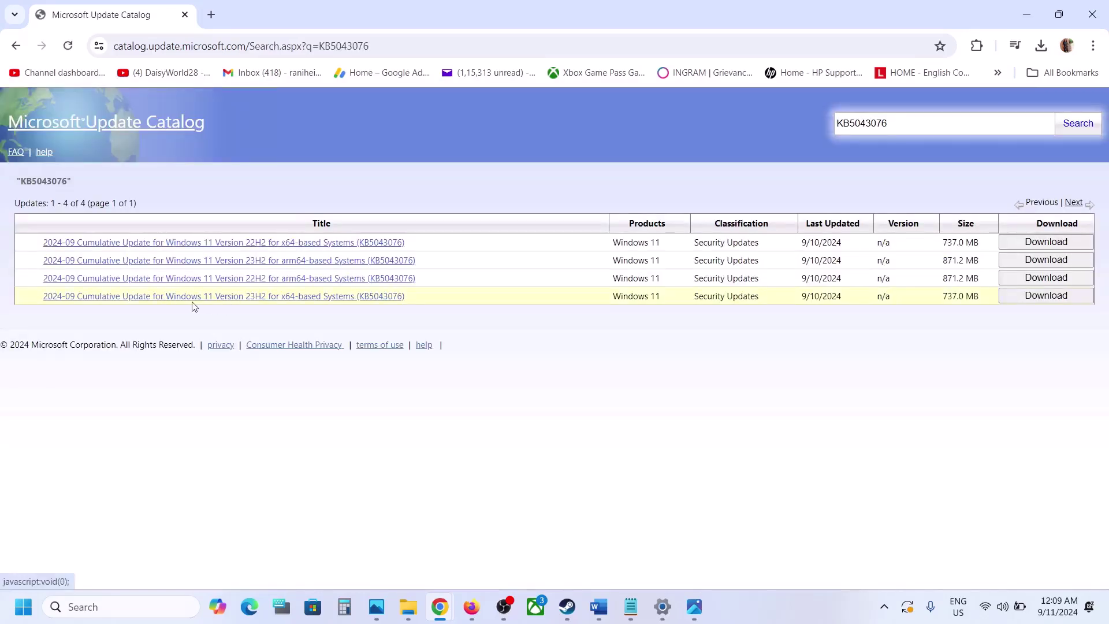
Run winver to check the installed Windows version, and close the About Windows dialog
click(90, 605)
text(inver)
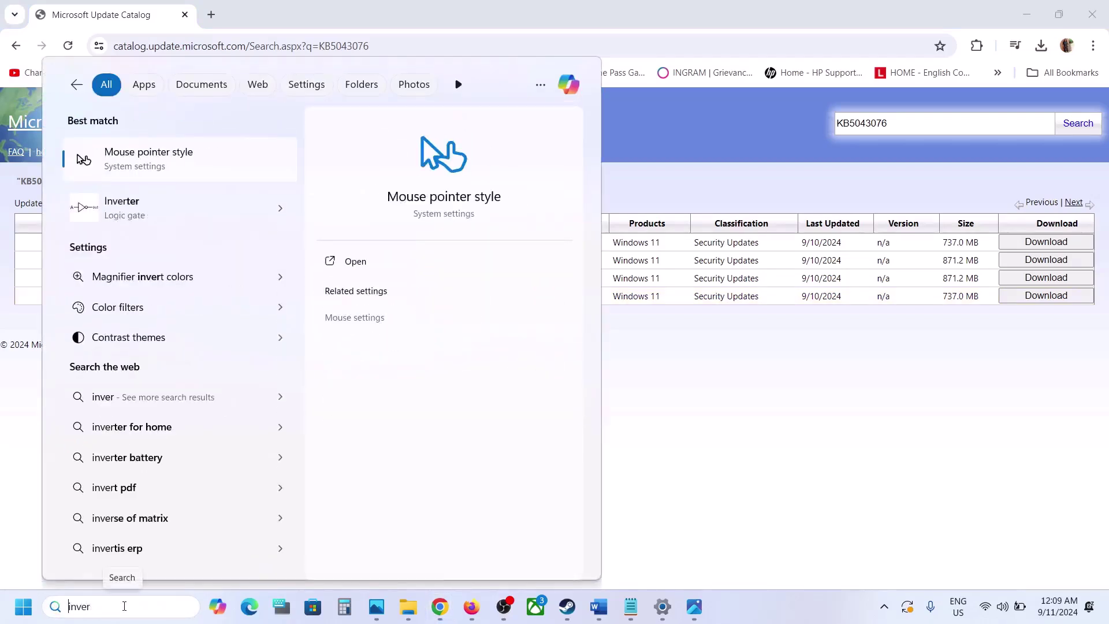
text(w)
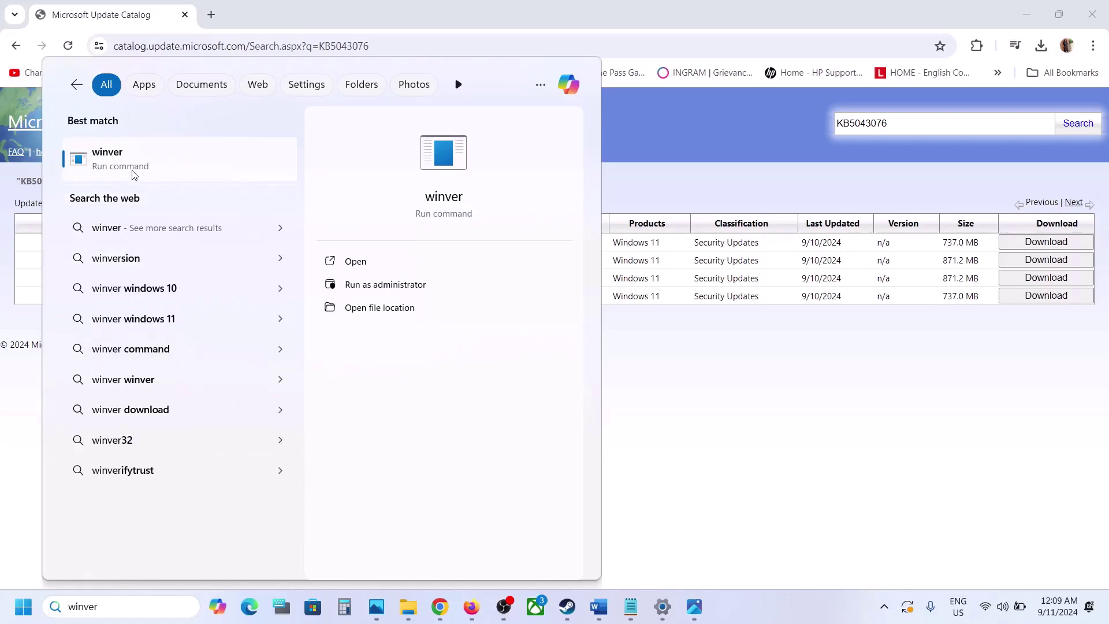
click(161, 153)
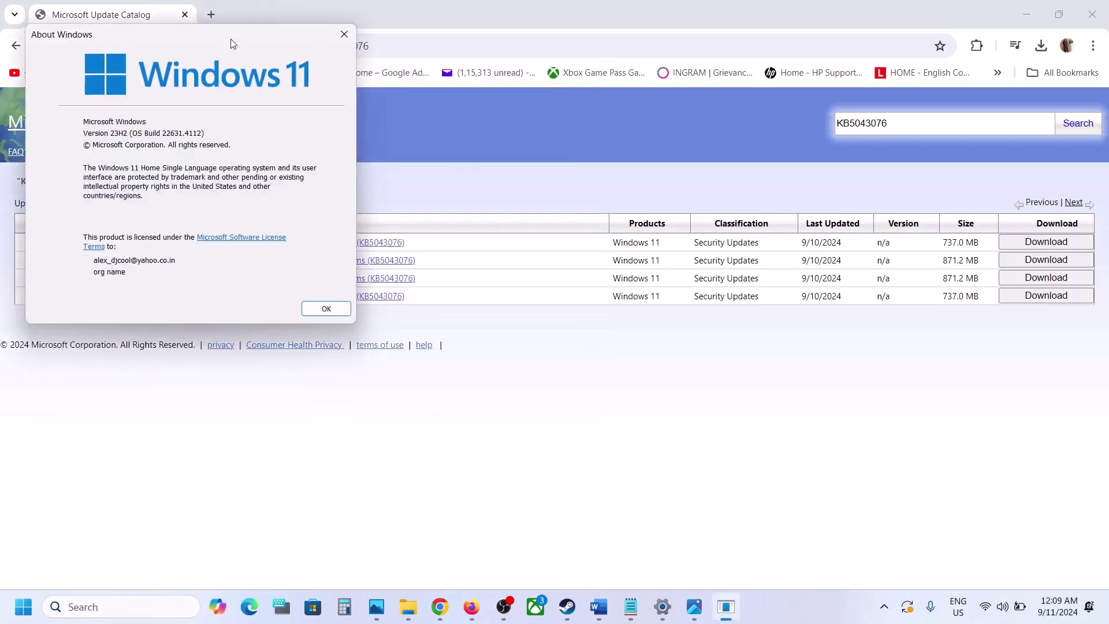
drag(230, 39, 489, 173)
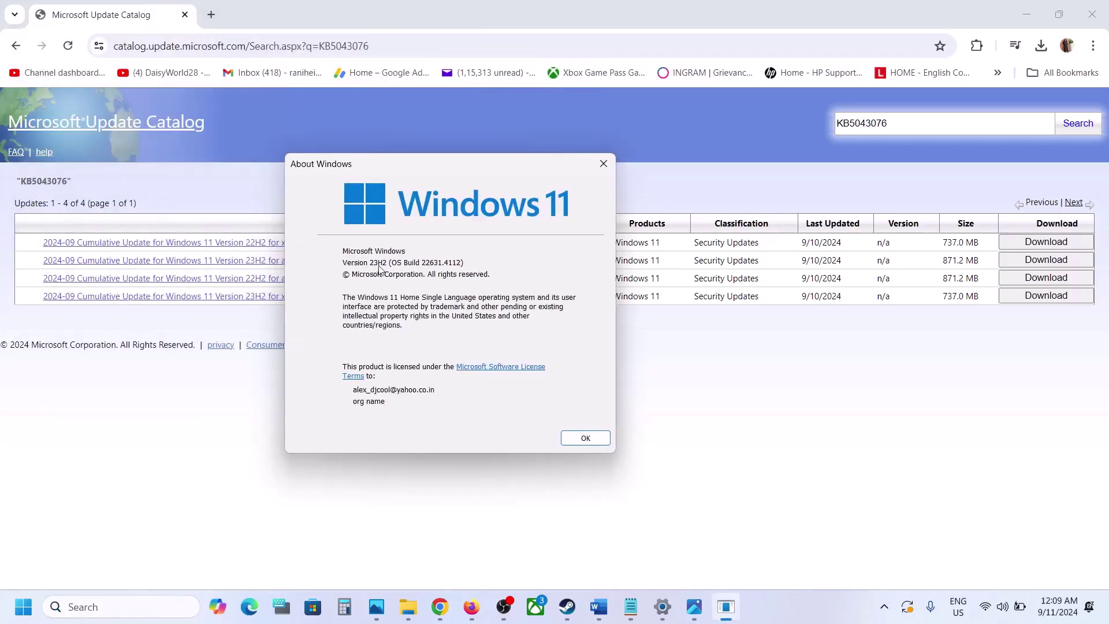
click(603, 164)
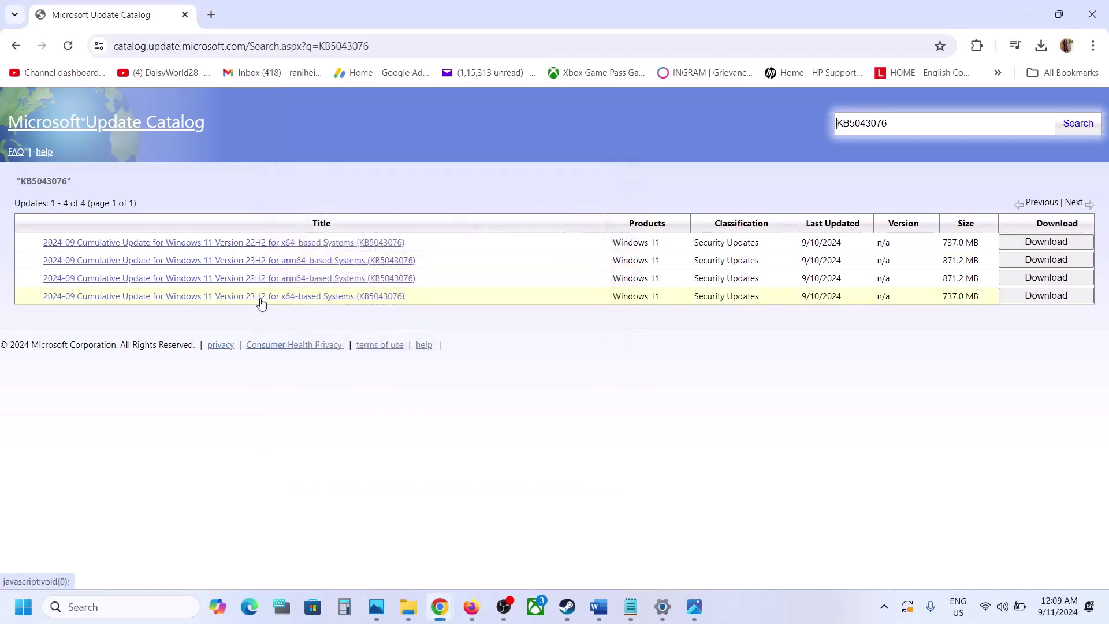
Check the PC's system type on the System About page in Settings and return to the Update Catalog
key(alt+Tab)
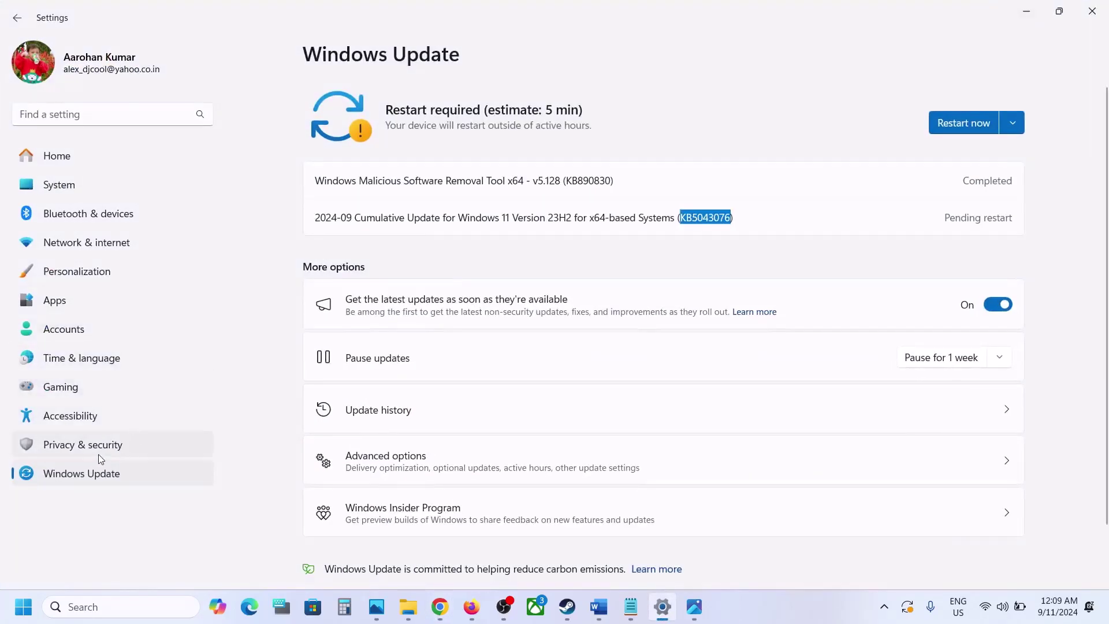
click(66, 194)
scroll(423, 507, down, 10)
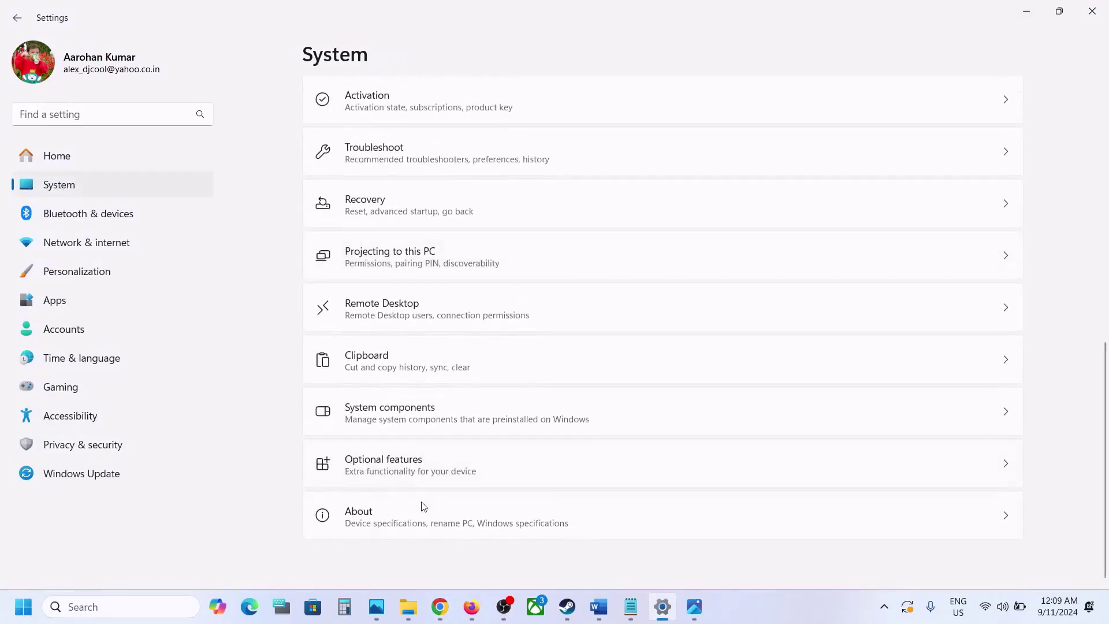
click(398, 530)
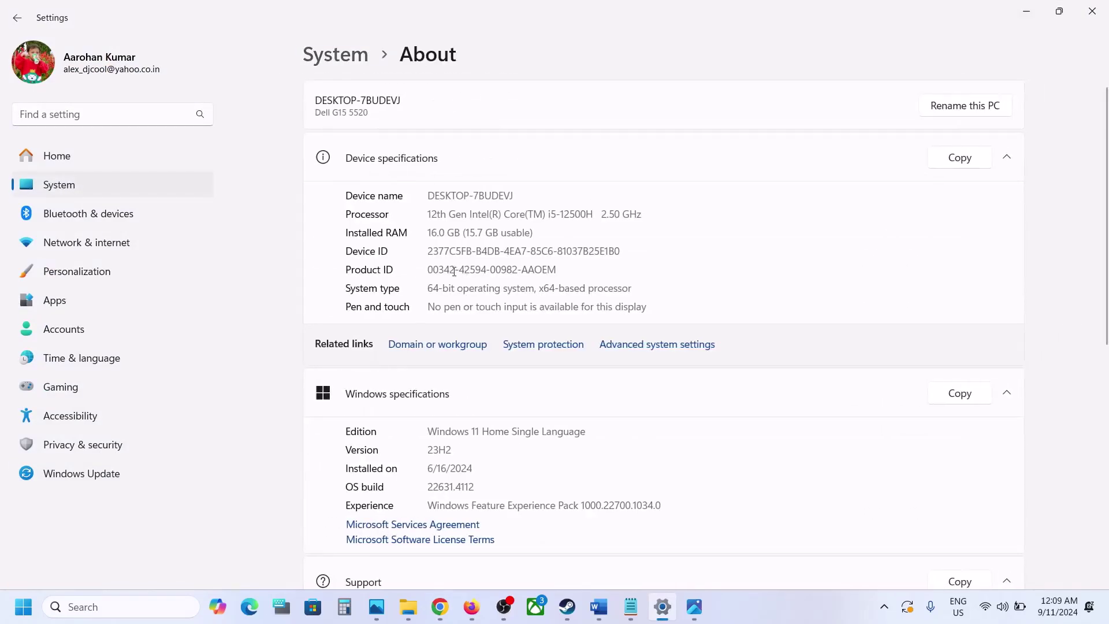
drag(429, 294, 601, 293)
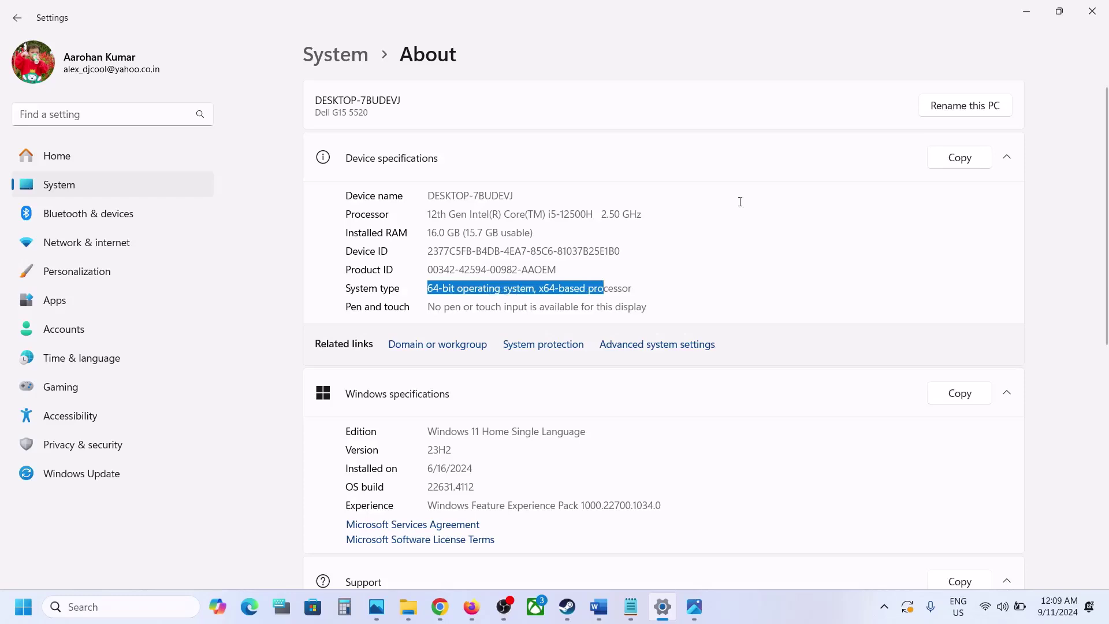
click(1034, 16)
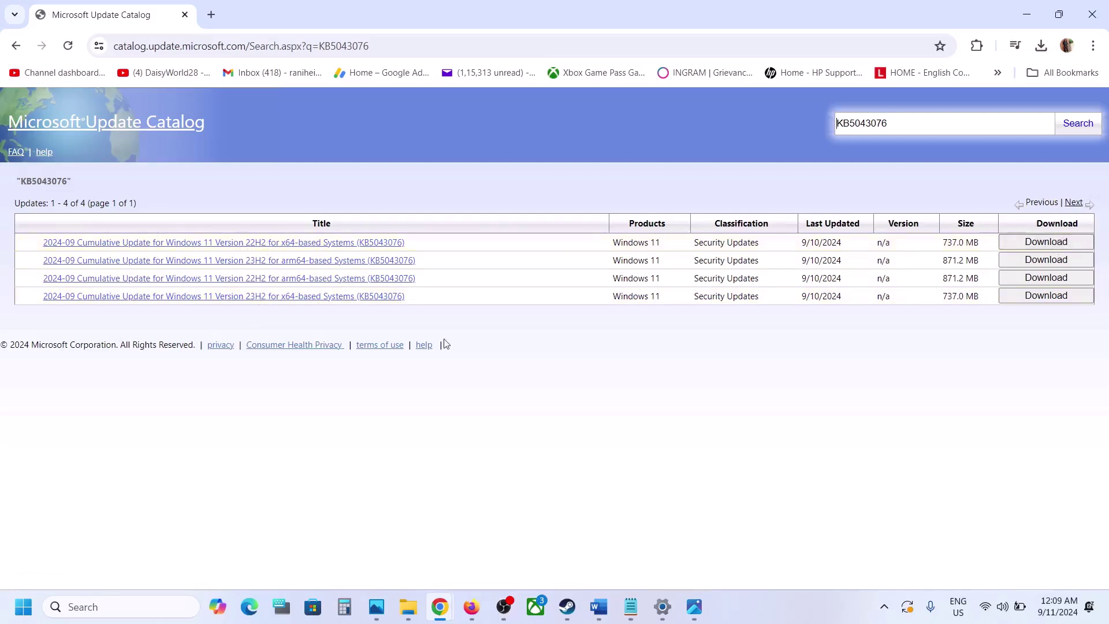
Download the .msu file of the KB5043076 cumulative update for Windows 11 Version 23H2 x64-based systems
click(1045, 301)
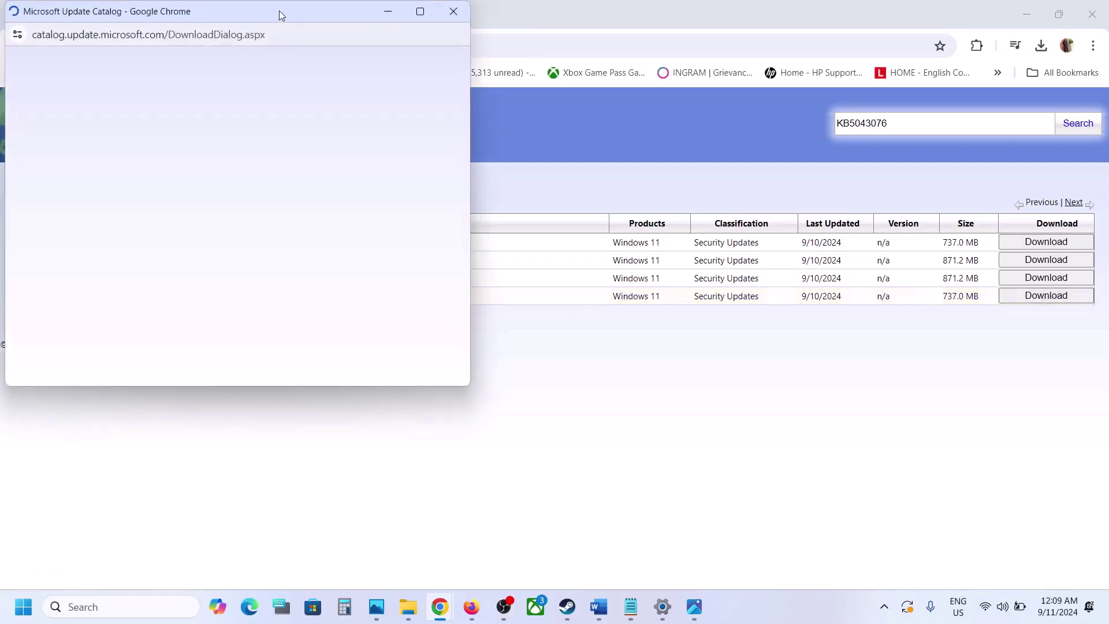
drag(279, 11, 530, 136)
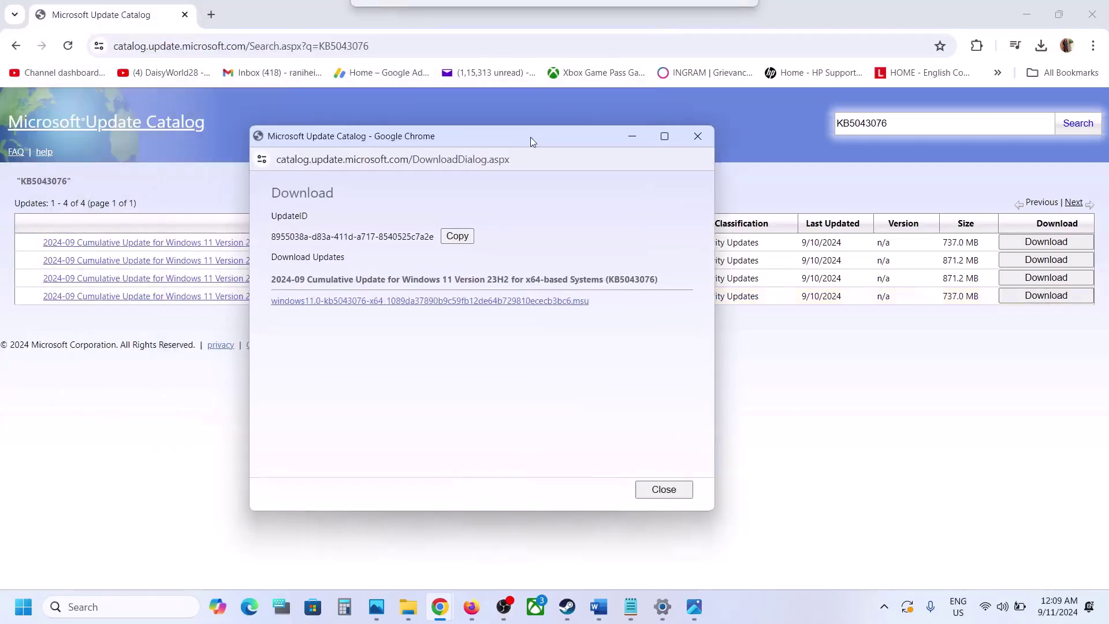
click(437, 303)
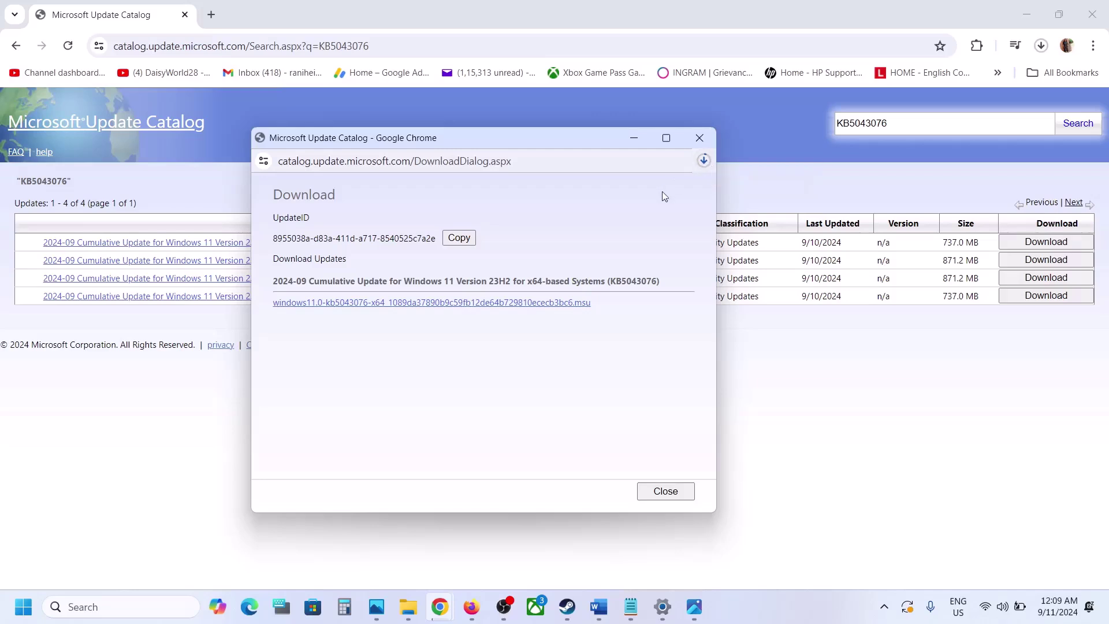
In the Word notes, copy all Step 5 Reset Windows Update Components commands, from "SC config trustedinstaller start=auto" through "net start appidsvc"
click(763, 598)
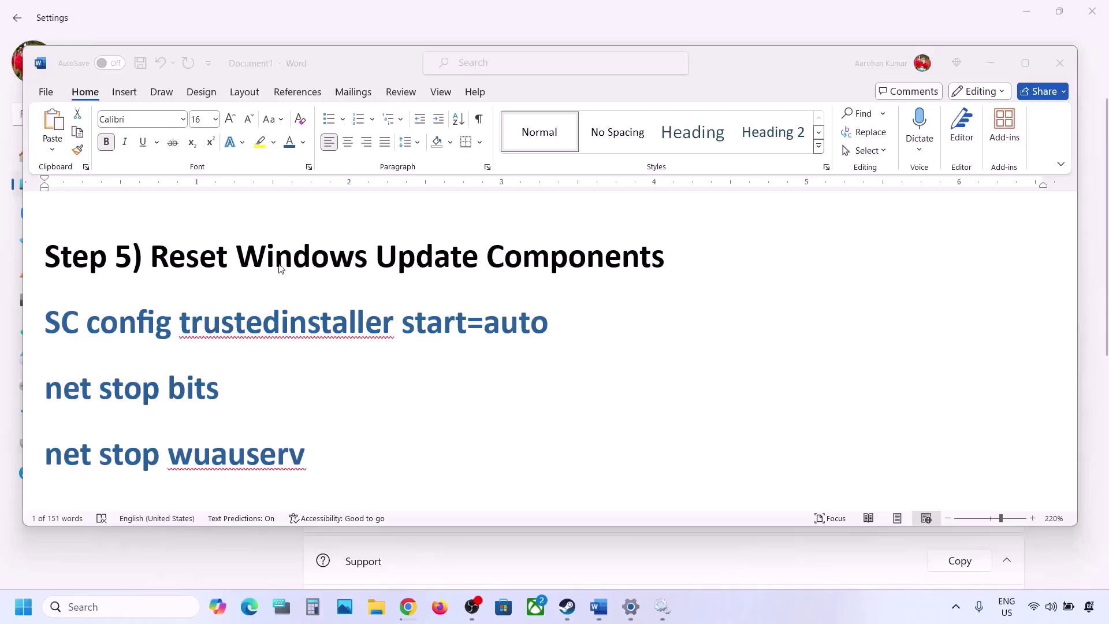
click(176, 264)
drag(151, 255, 664, 257)
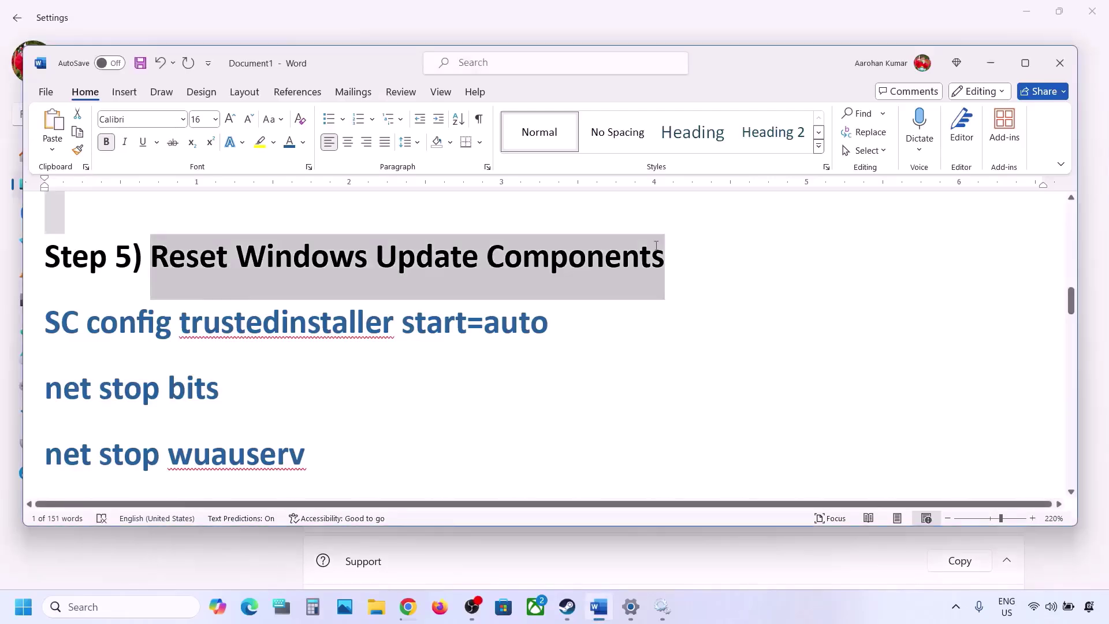
click(47, 318)
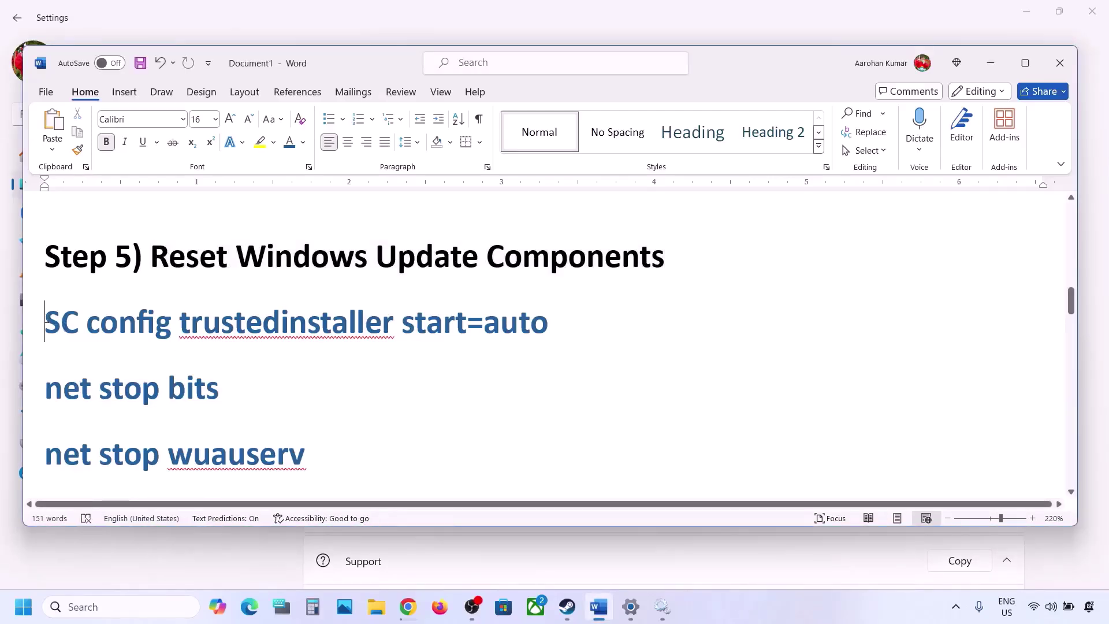
key(shift+Down)
key(shift+Down)
key(shift+Down)
key(shift+Down)
key(shift+Down)
key(shift+Down)
key(shift+Down)
key(shift+Down)
key(shift+Down)
key(shift+Down)
key(shift+Down)
key(shift+Down)
key(shift+Down)
key(shift+Down)
key(shift+Down)
key(shift+Down)
key(shift+Down)
key(shift+Down)
key(shift+Down)
key(shift+Down)
key(shift+Down)
key(shift+Down)
key(shift+Down)
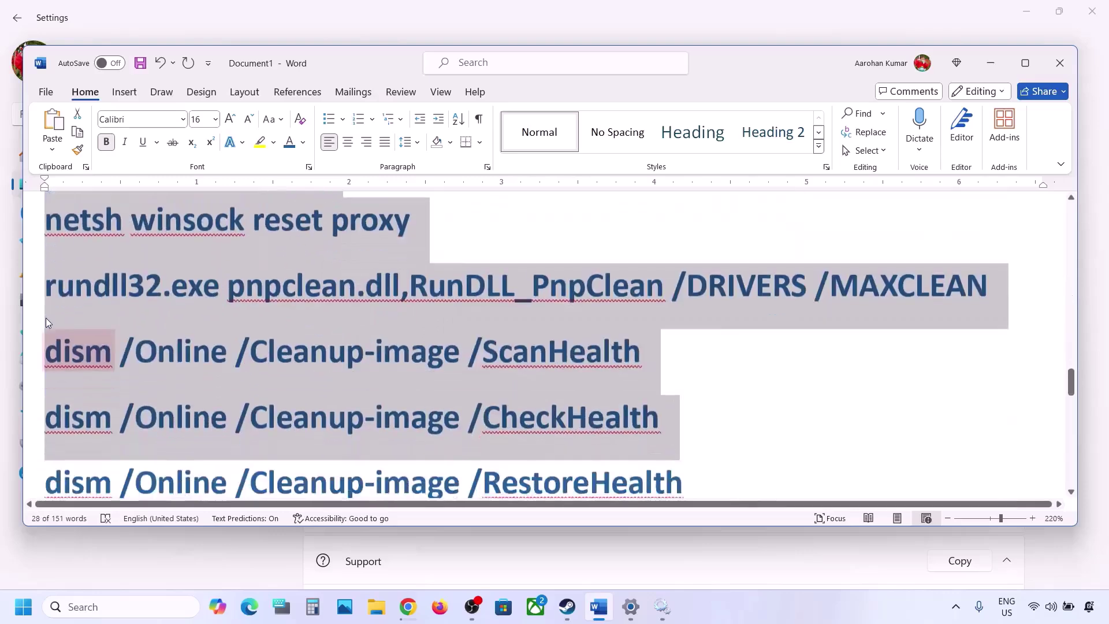
key(shift+Down)
key(shift+Down)
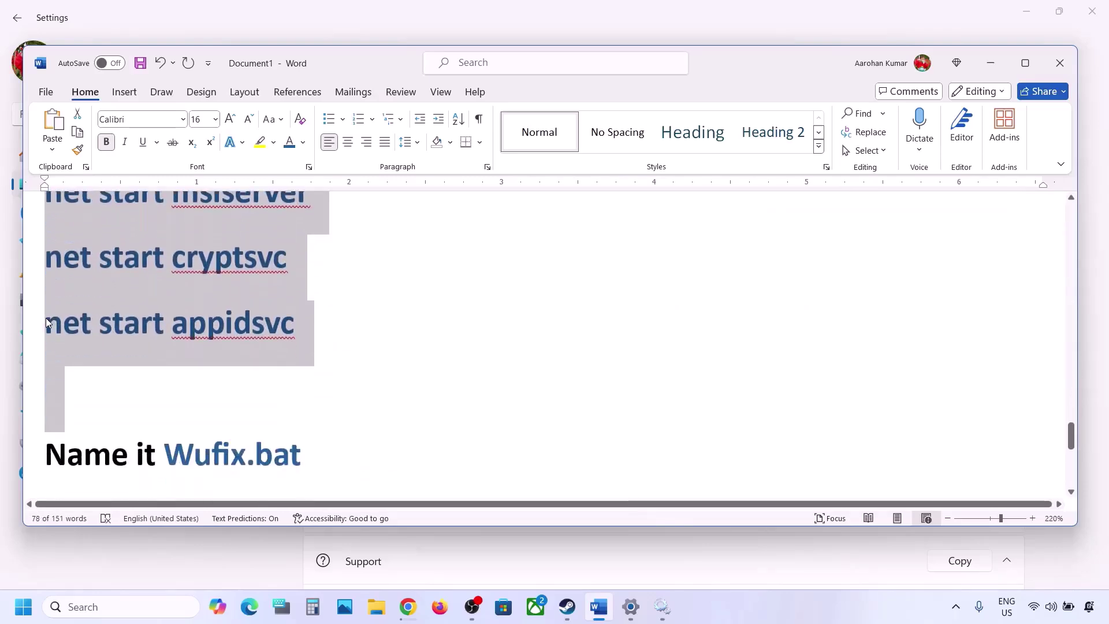
right_click(170, 283)
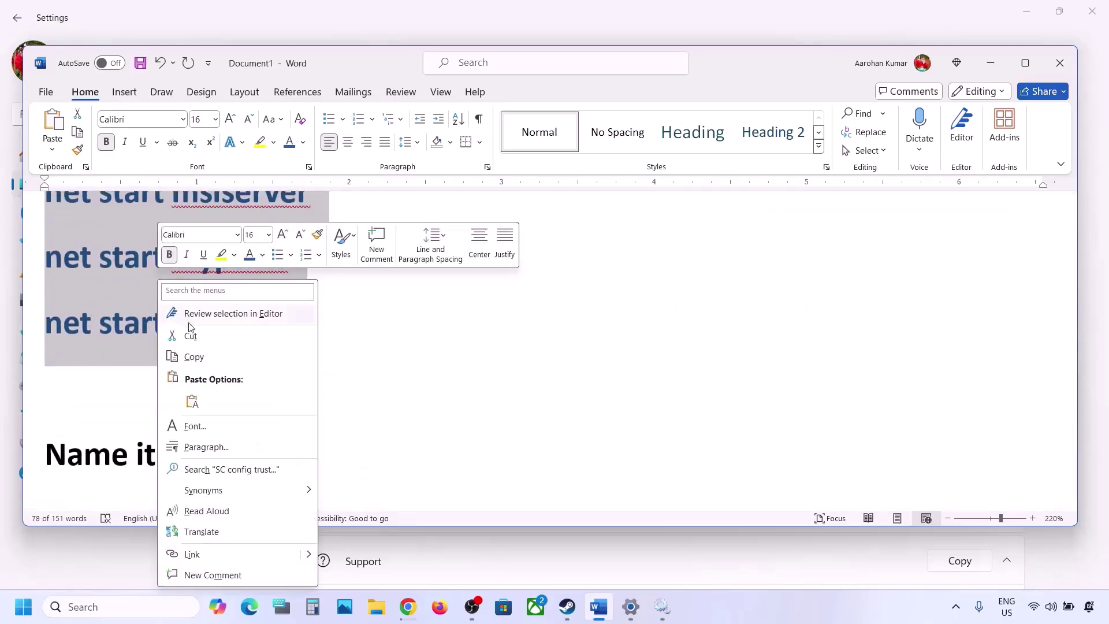
click(192, 357)
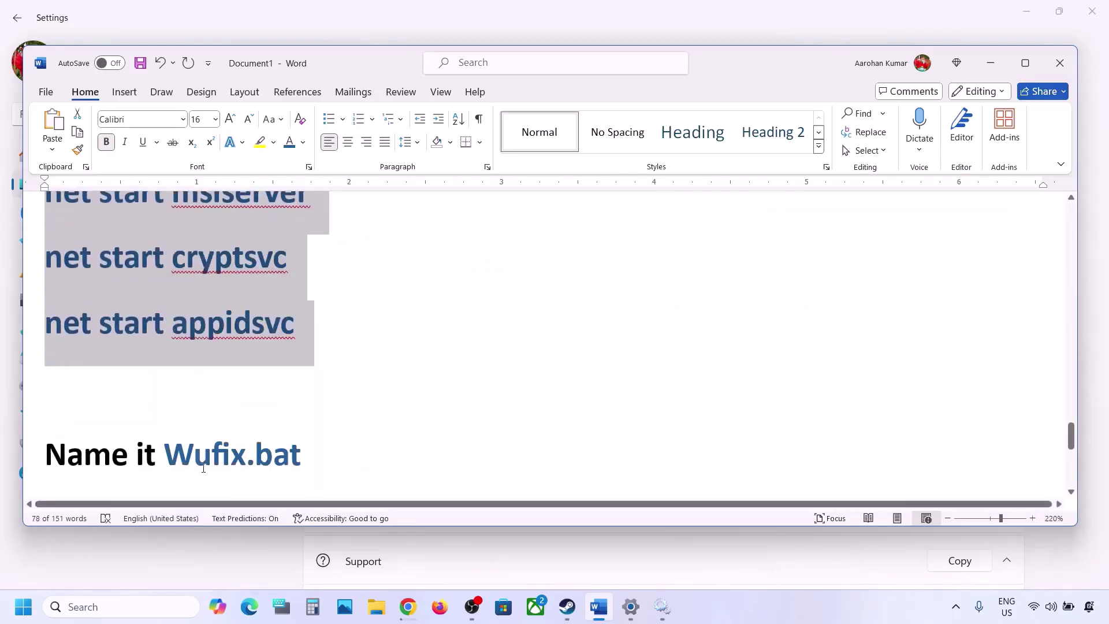
Open Notepad and paste the copied Windows Update reset commands into a blank file
click(95, 607)
text(note)
key(Return)
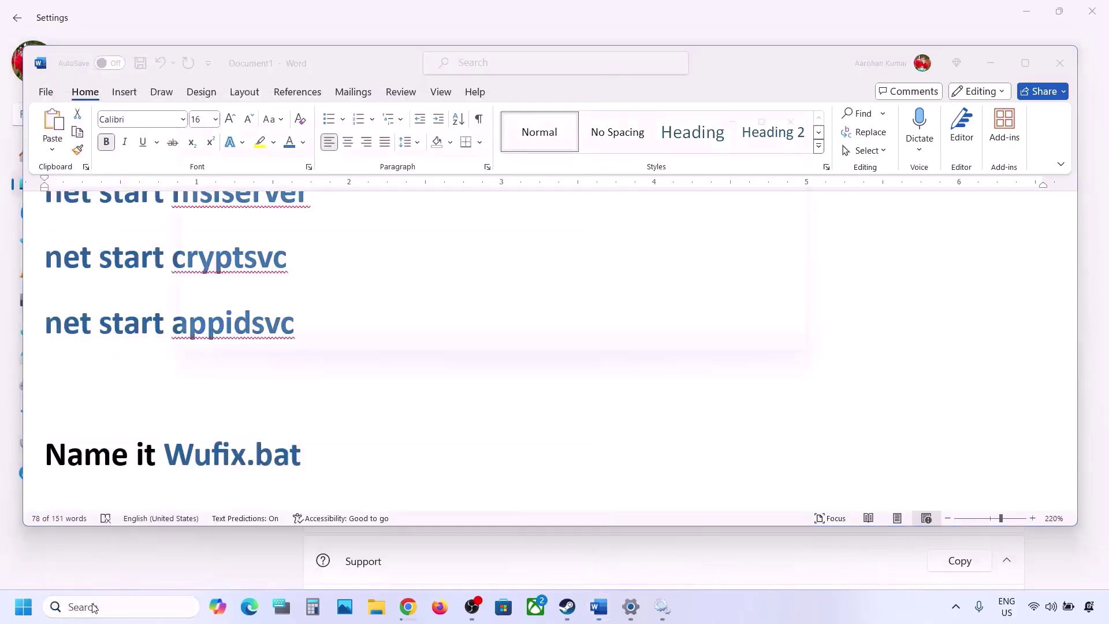
key(ctrl+v)
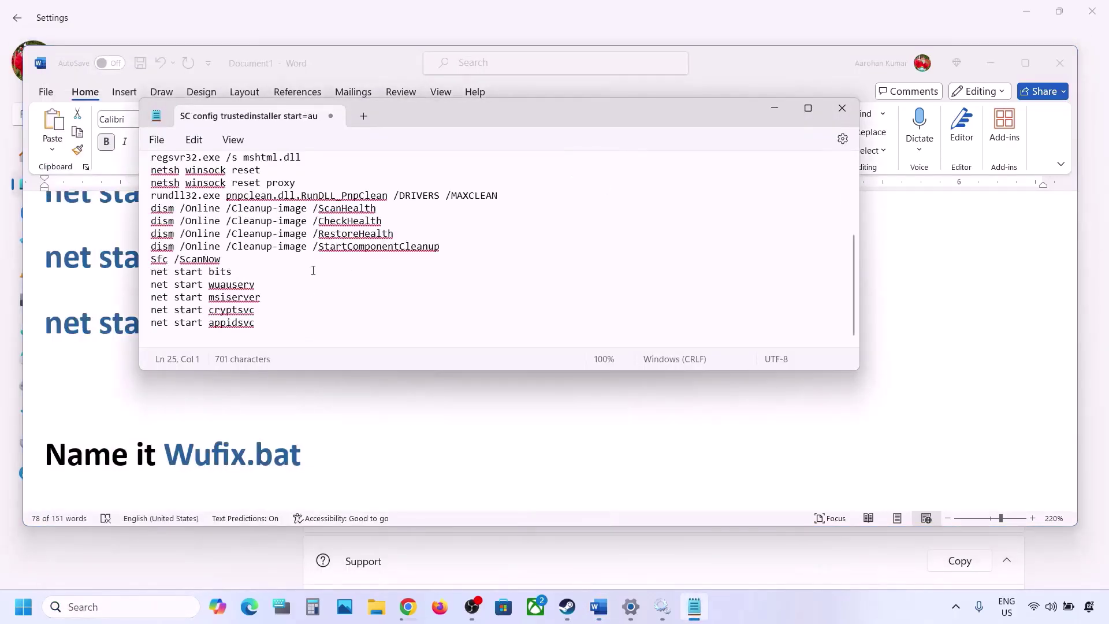
scroll(313, 270, up, 4)
Start saving the Notepad file under a new name, using the file name Wufix.bat copied from the Word notes
click(155, 144)
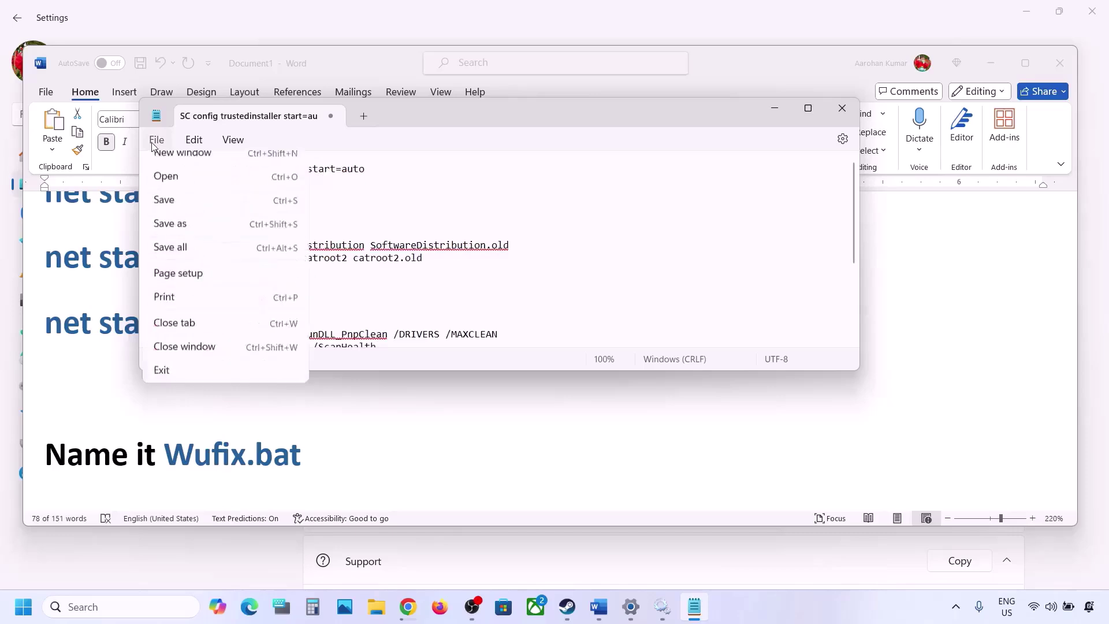
click(184, 263)
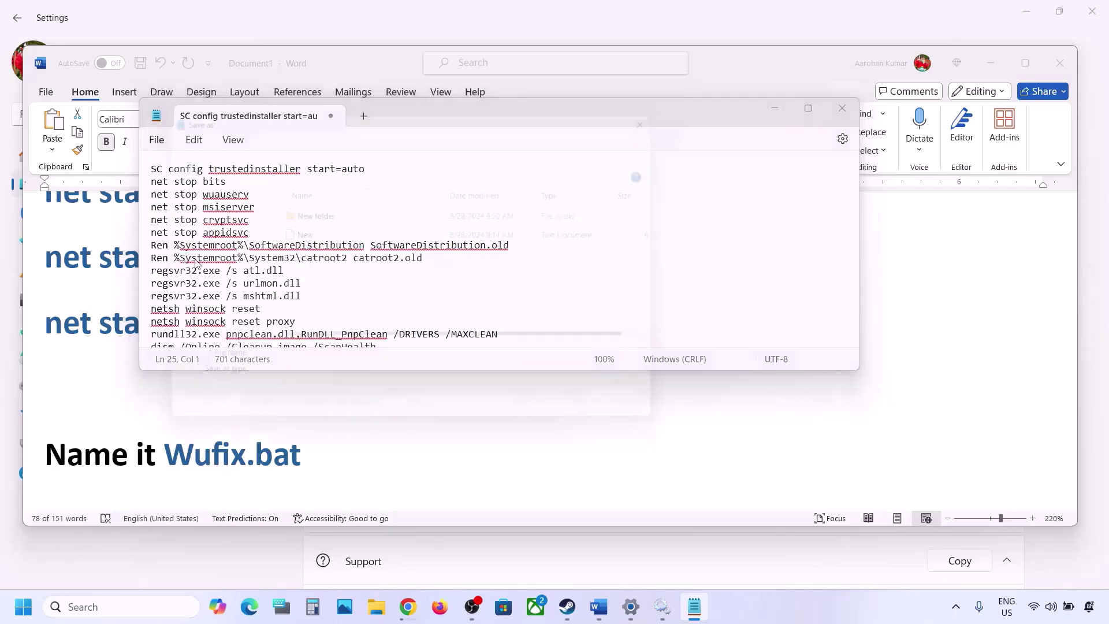
click(151, 469)
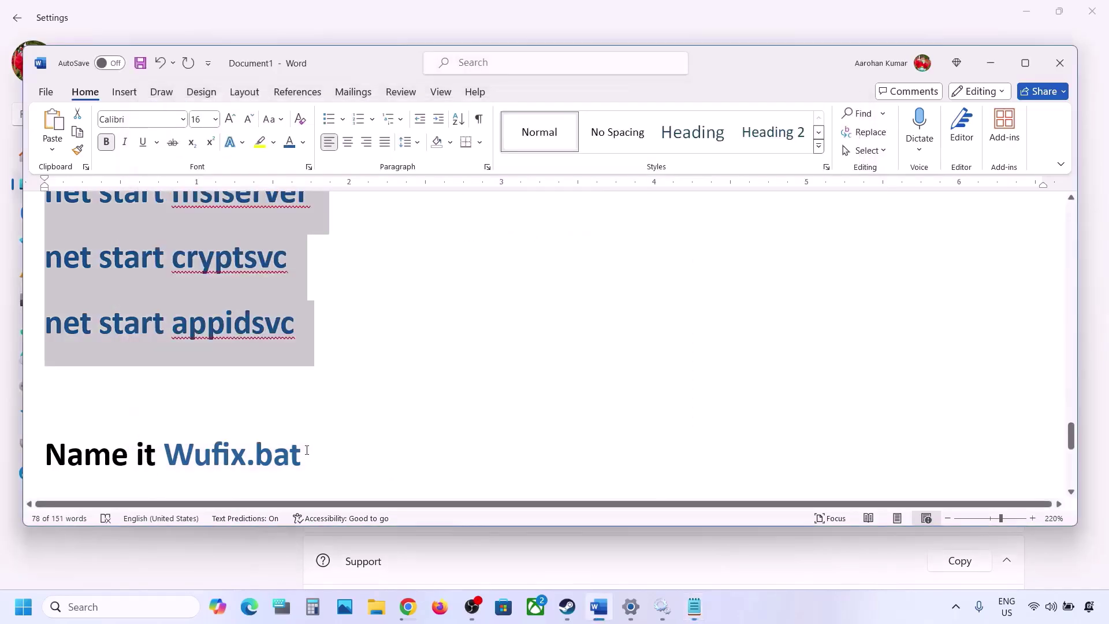
drag(307, 451, 197, 452)
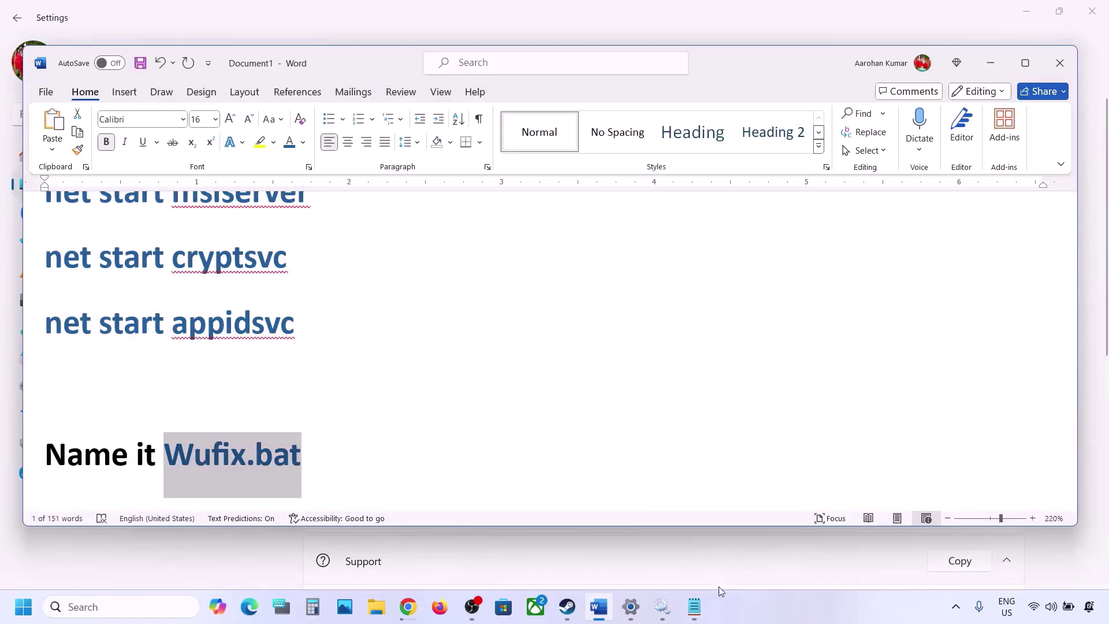
click(694, 605)
key(ctrl+v)
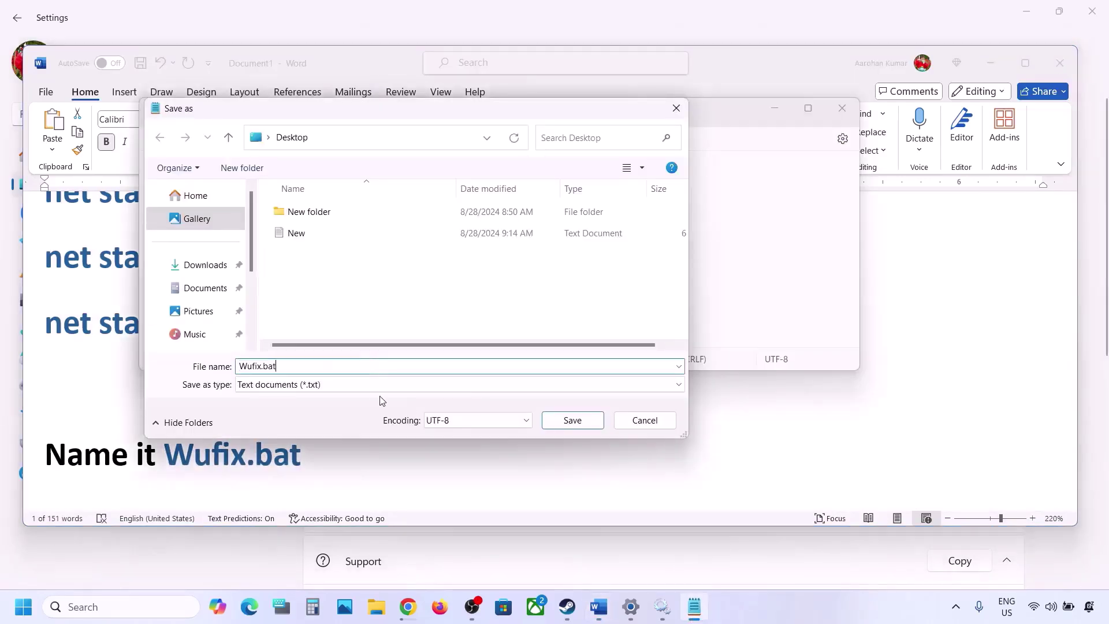
Set the save type to All files, save Wufix.bat to the Desktop and close Notepad
drag(297, 367, 225, 370)
click(273, 385)
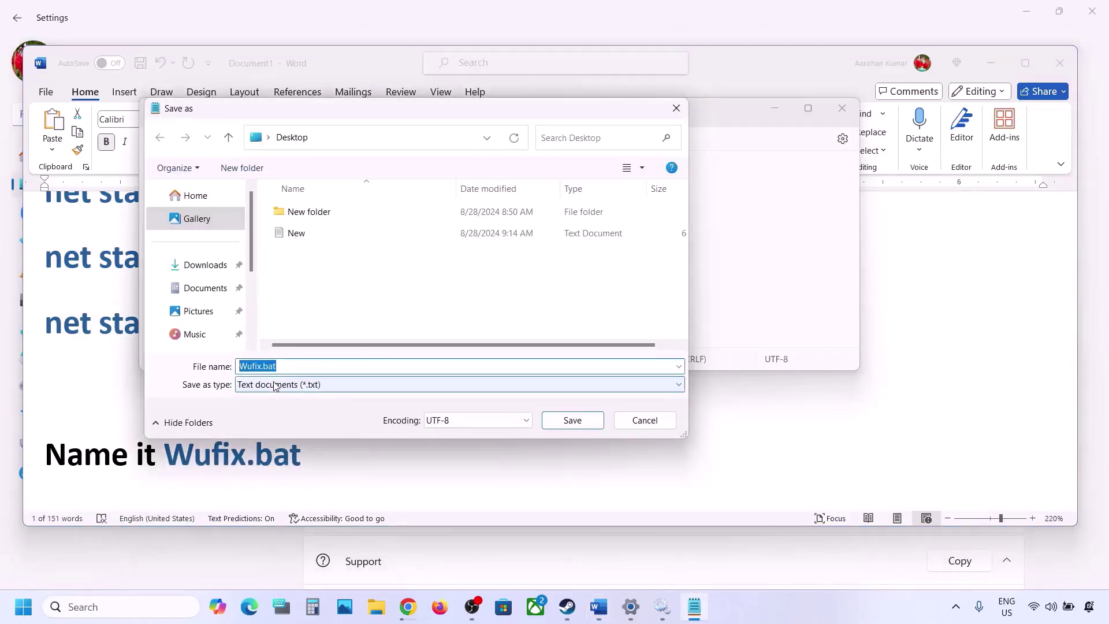
click(287, 413)
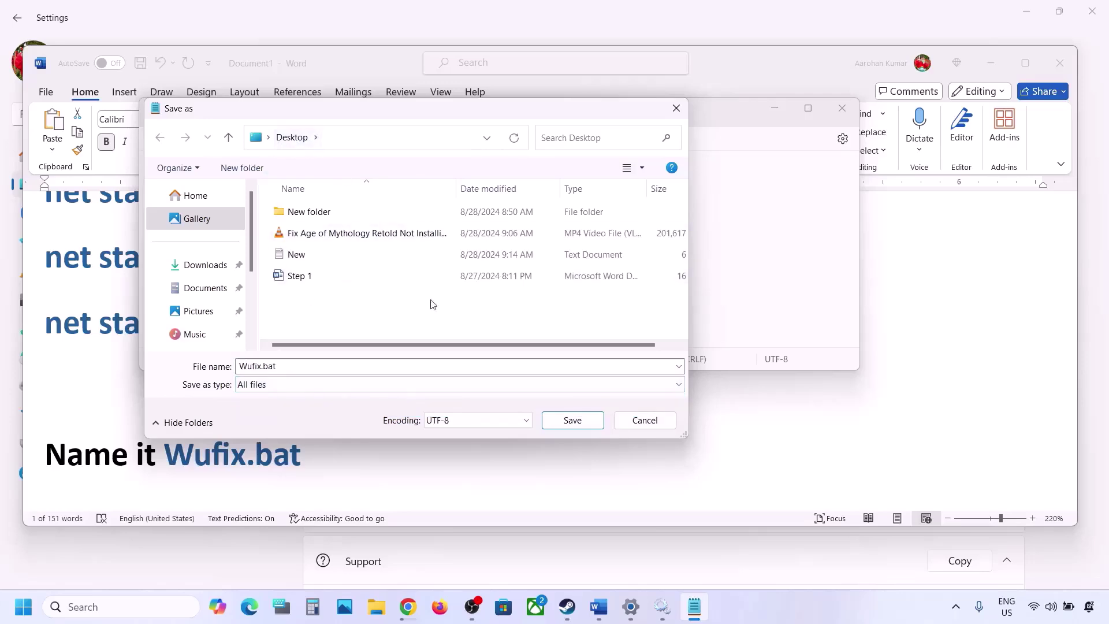
click(565, 419)
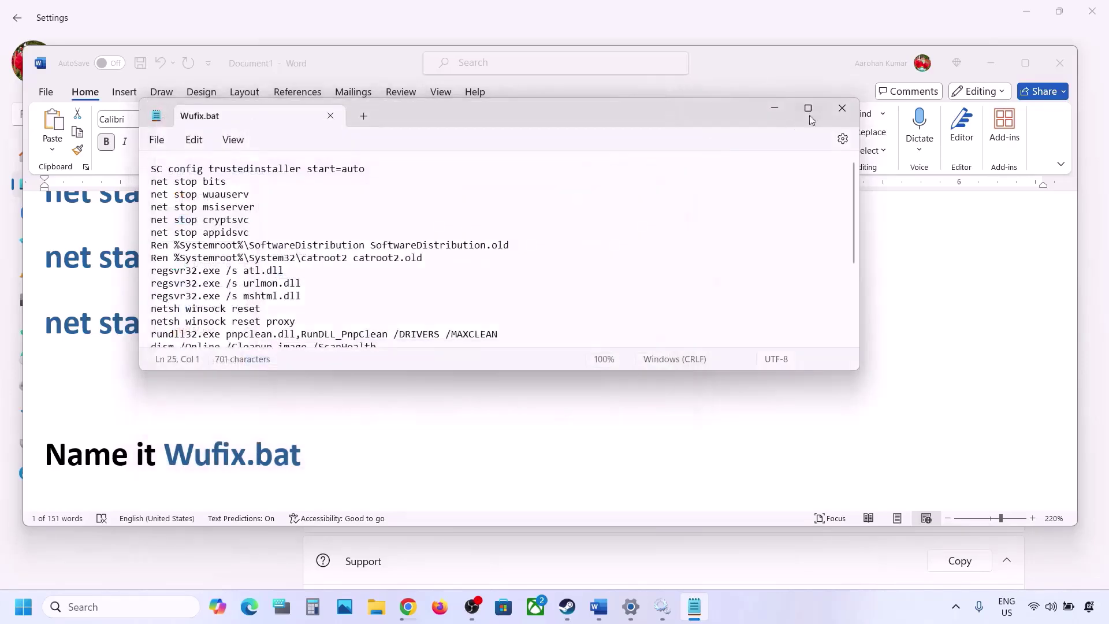
click(842, 109)
Show the desktop, run the Wufix batch file as administrator and return to the Word notes
key(super+d)
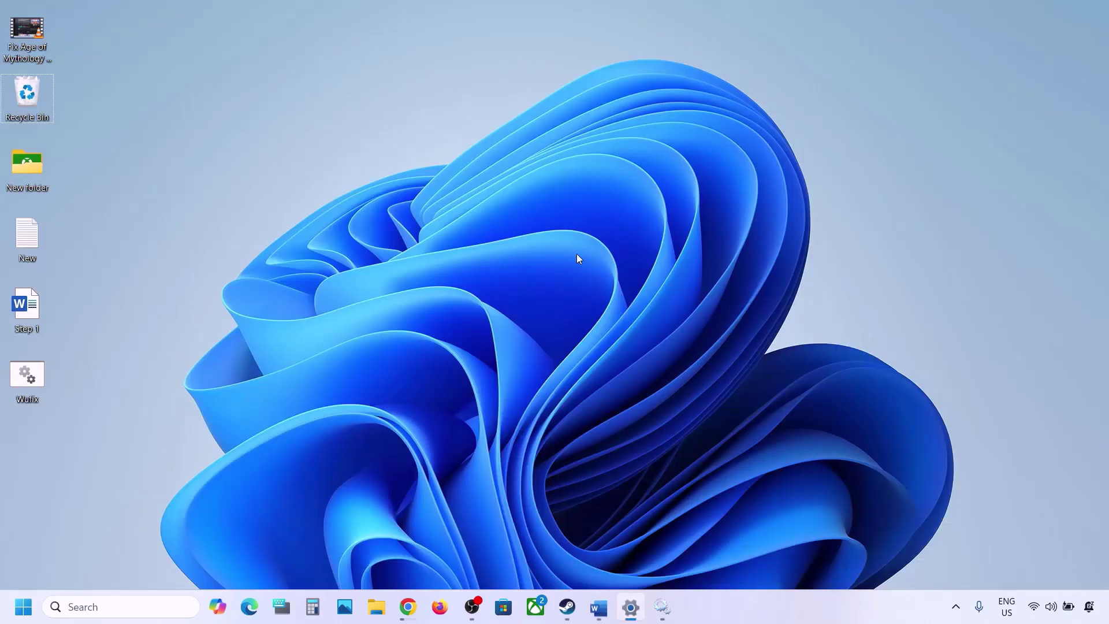
click(28, 387)
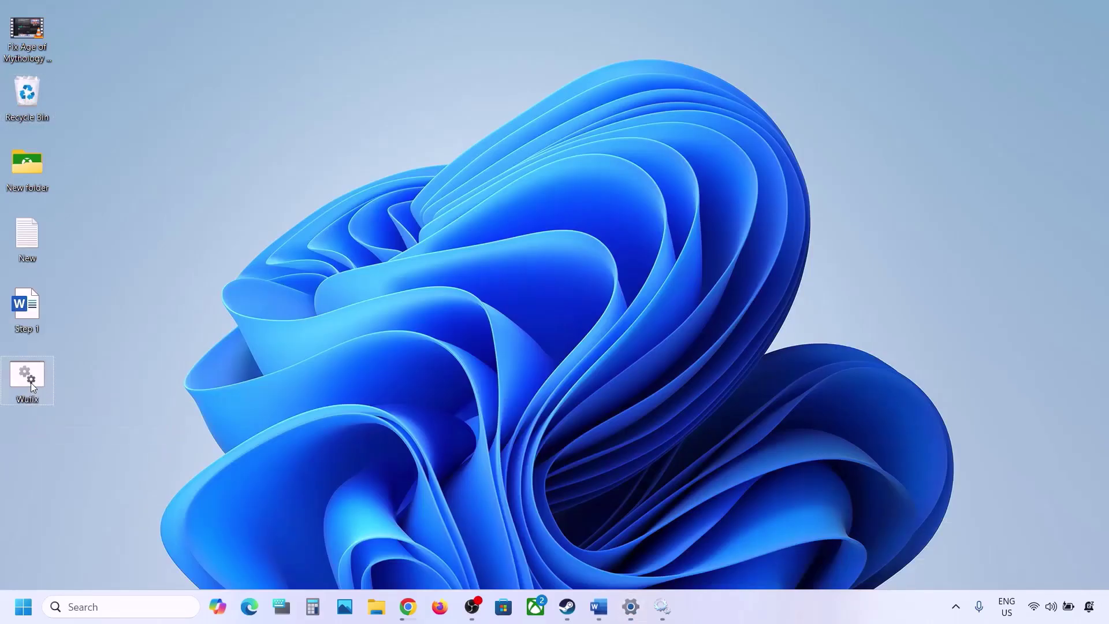
right_click(33, 386)
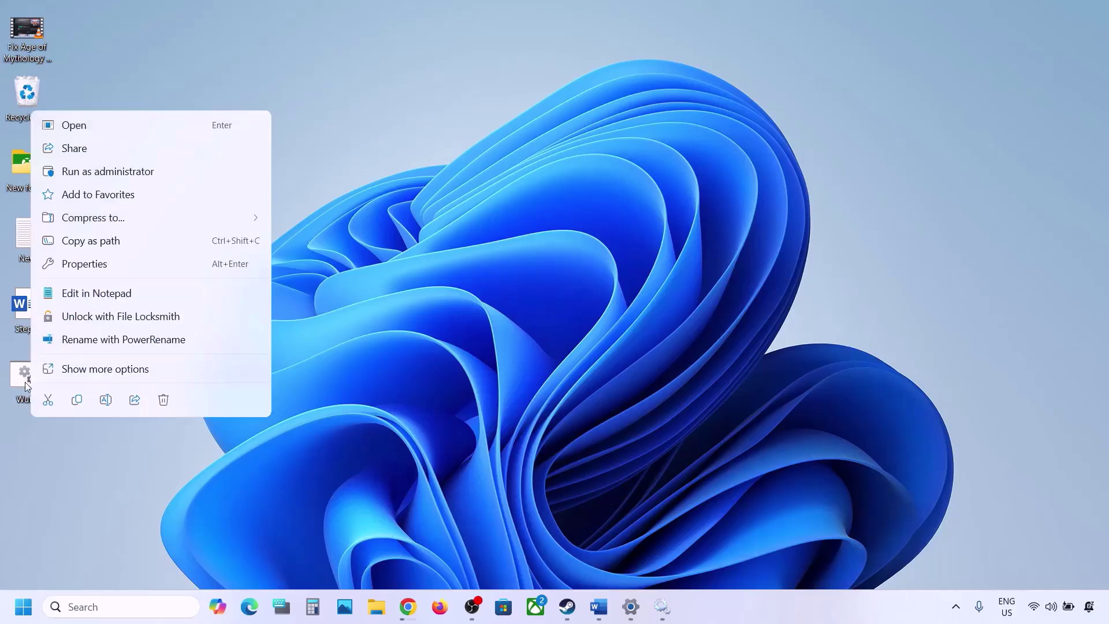
click(110, 169)
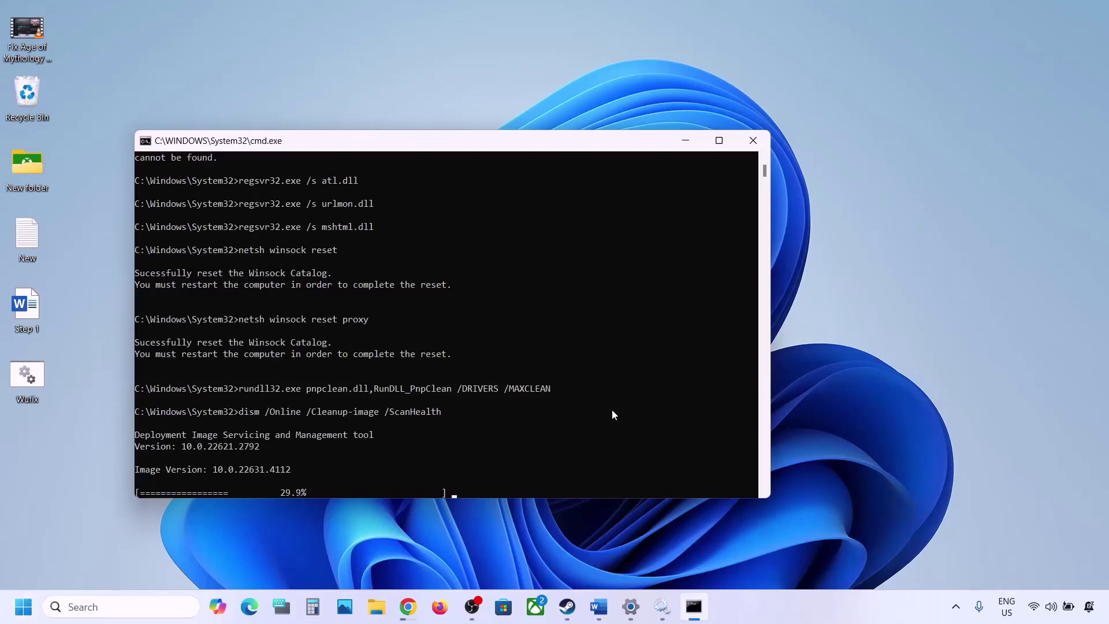
click(598, 607)
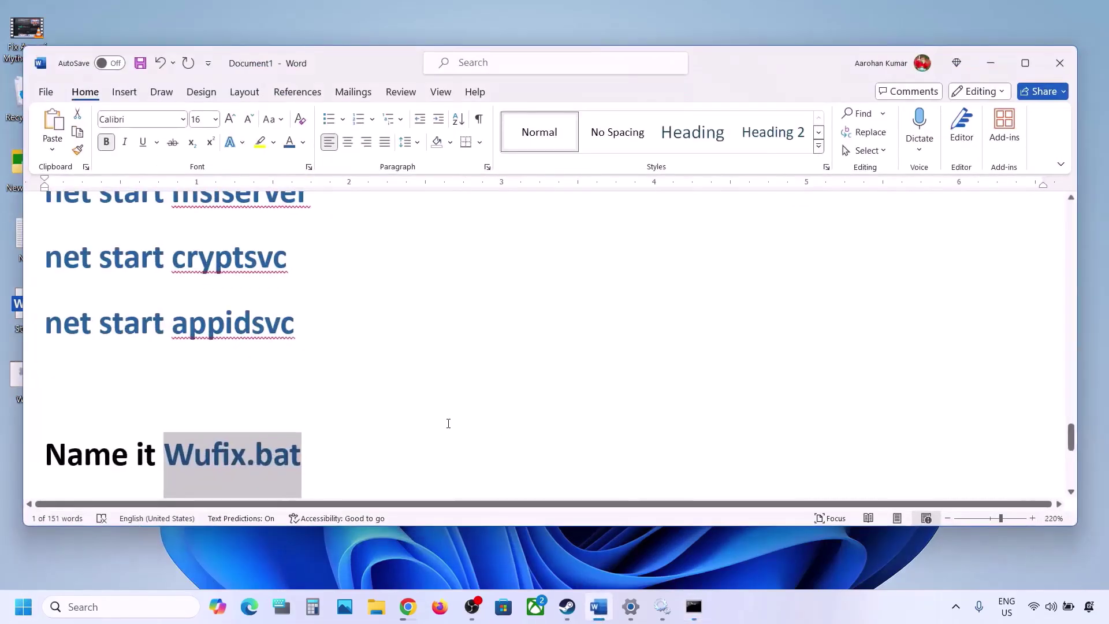